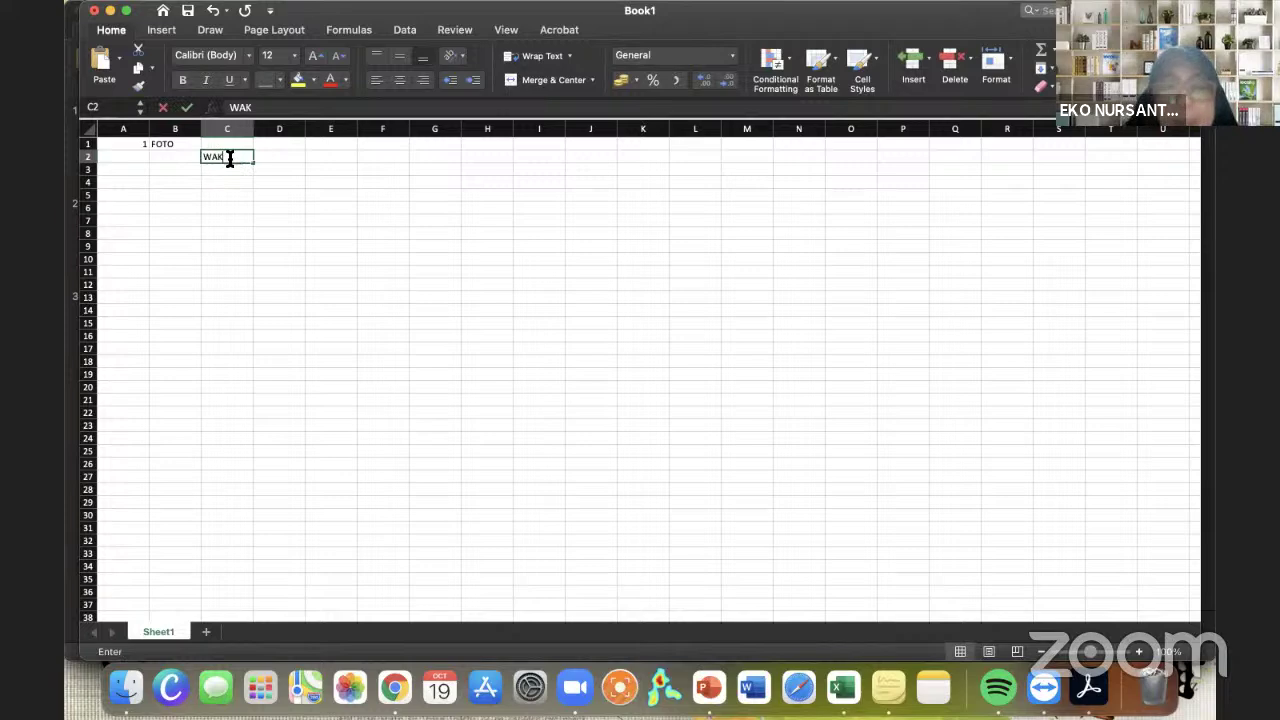
- Finish the heading WAKTU PEMBUATAN in C2 and fit it with wrapped text and a slightly wider column C
{"action": "type", "text": "EMBUATAN"}
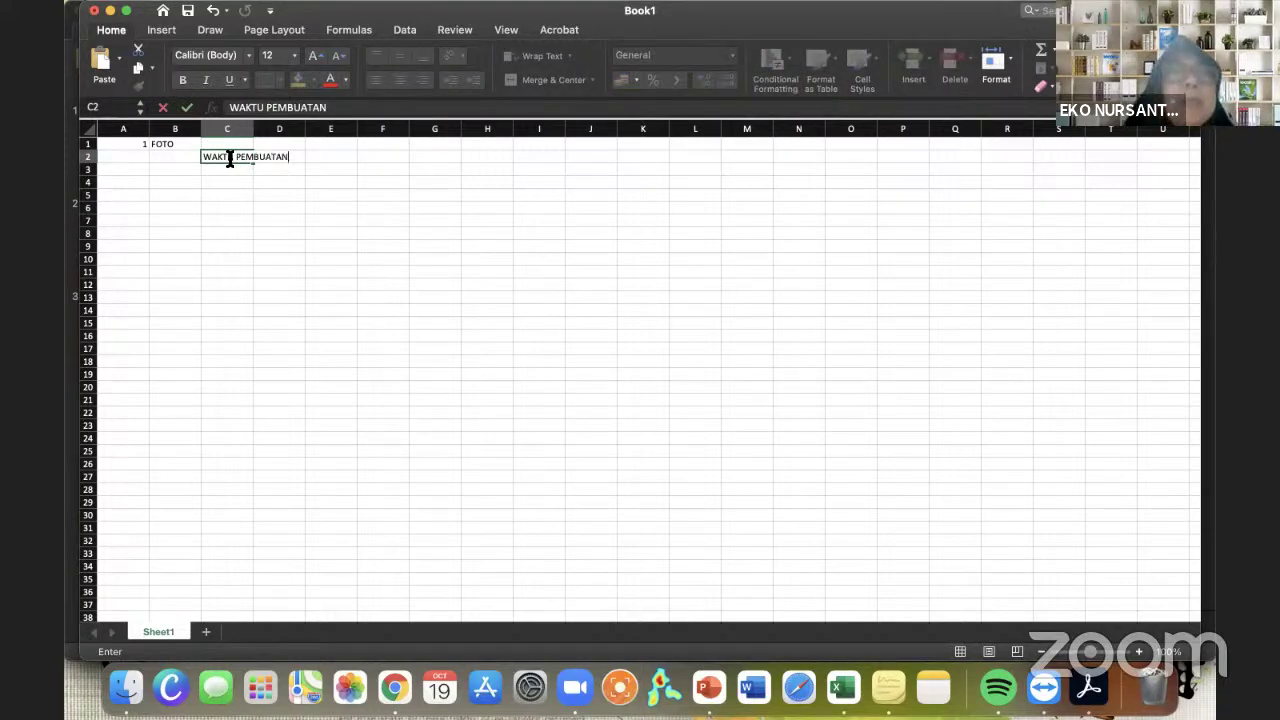
{"action": "key", "text": "Return"}
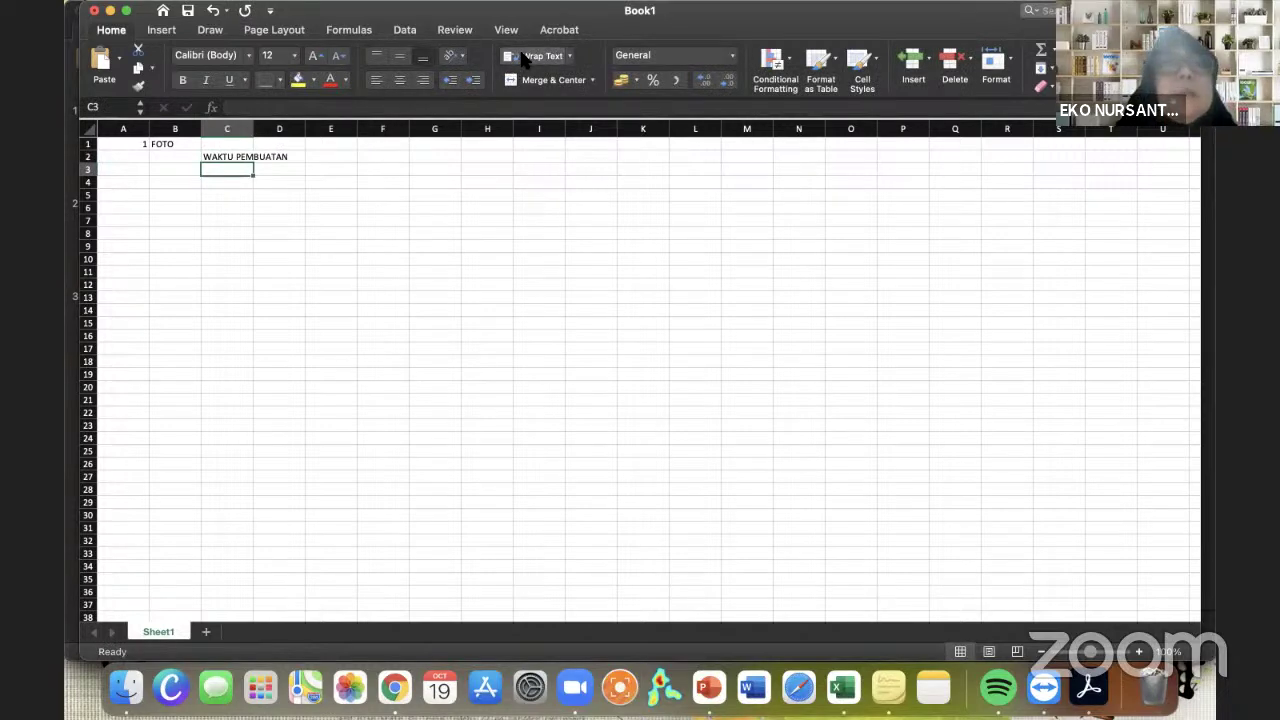
{"action": "left_click", "coordinate": [228, 159]}
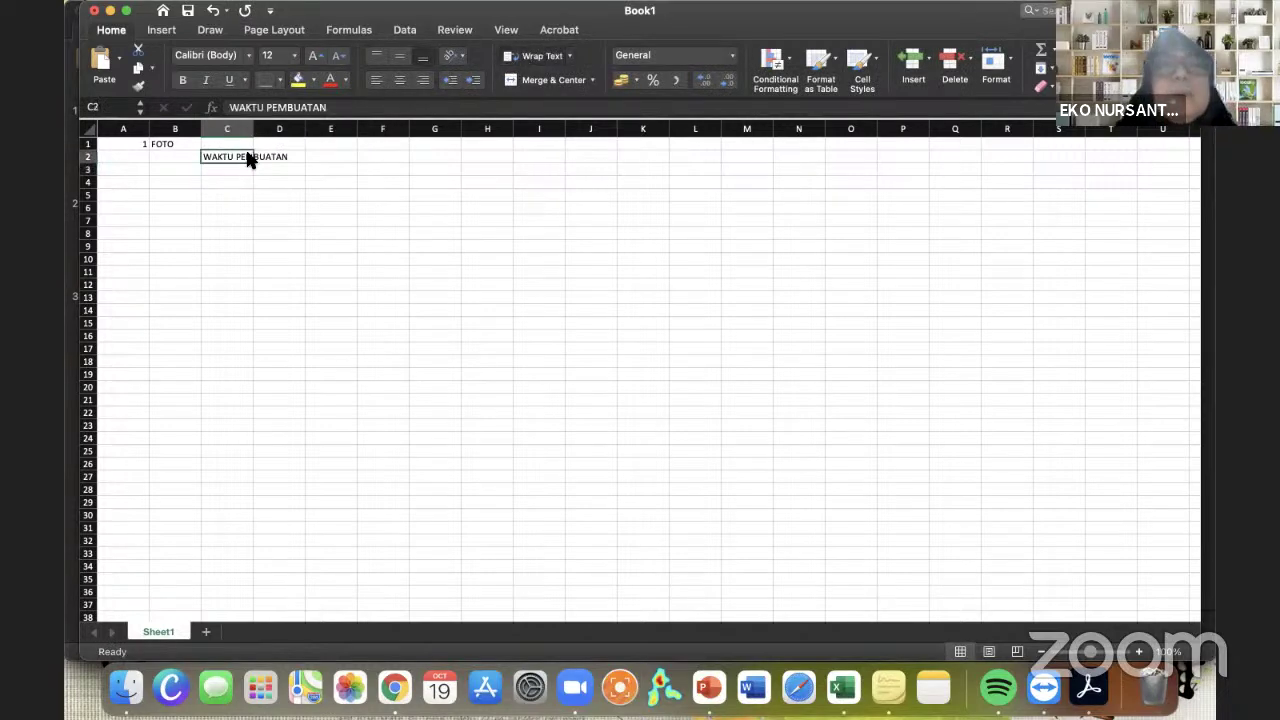
{"action": "left_click", "coordinate": [545, 56]}
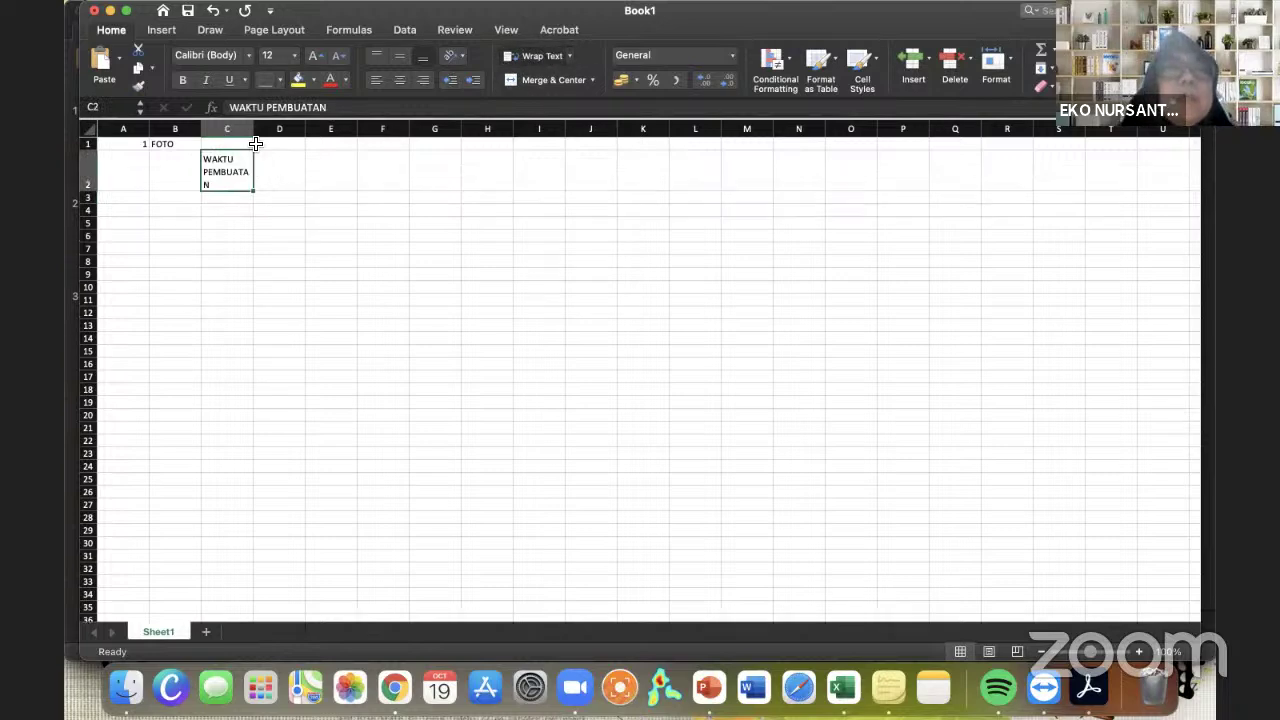
{"action": "left_click_drag", "start_coordinate": [254, 130], "coordinate": [266, 133]}
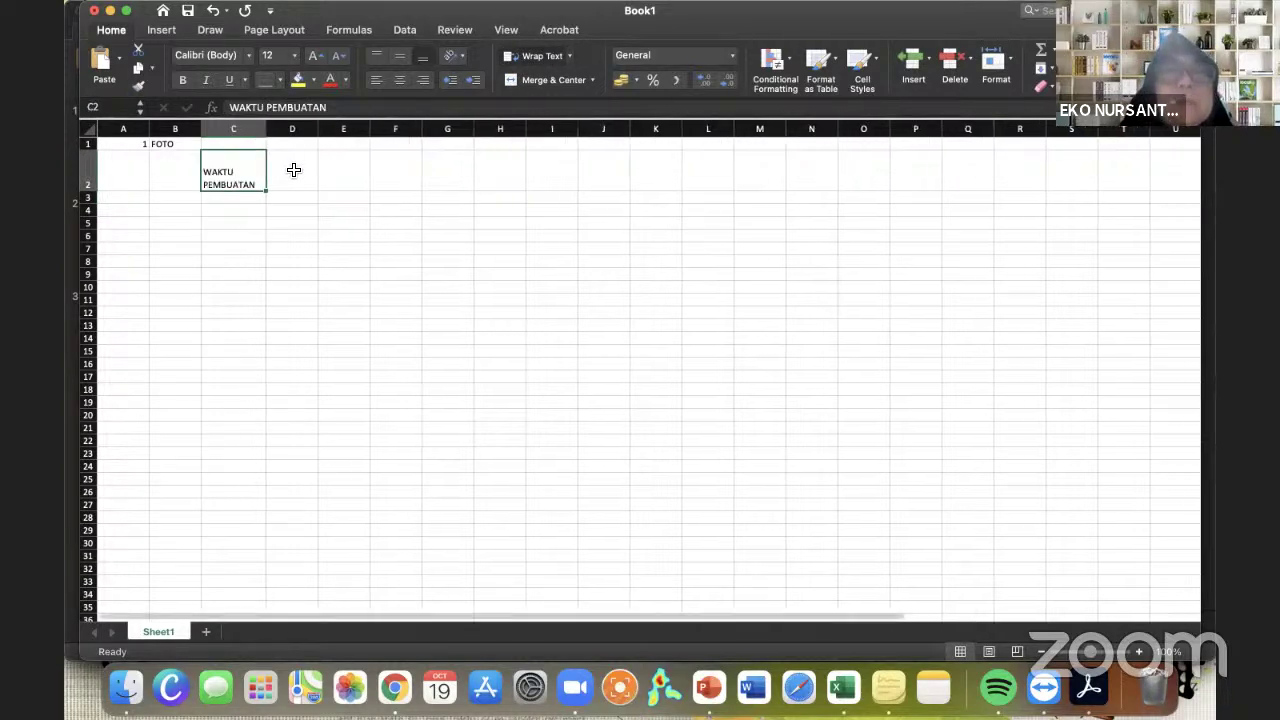
- Enter the headings KONTEKS, PESAN and LOKASI in cells D2, E2 and F2
{"action": "left_click", "coordinate": [292, 169]}
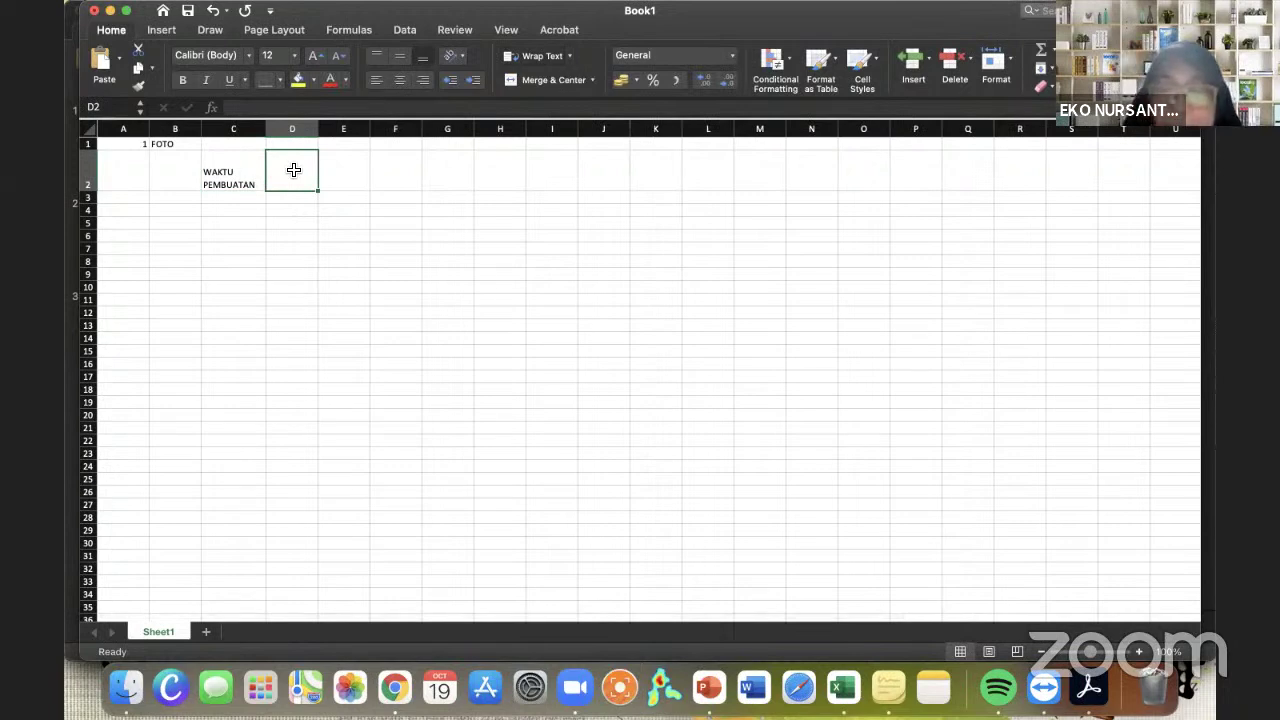
{"action": "type", "text": "KONTEKS"}
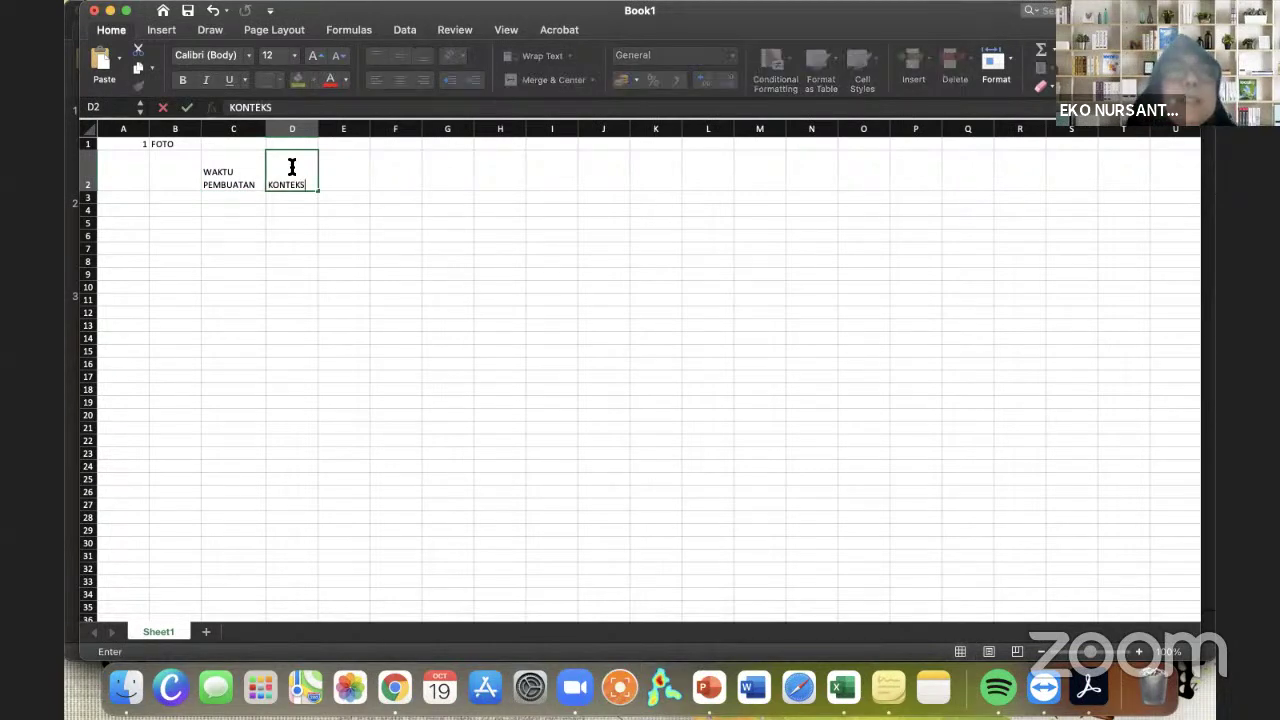
{"action": "left_click", "coordinate": [342, 177]}
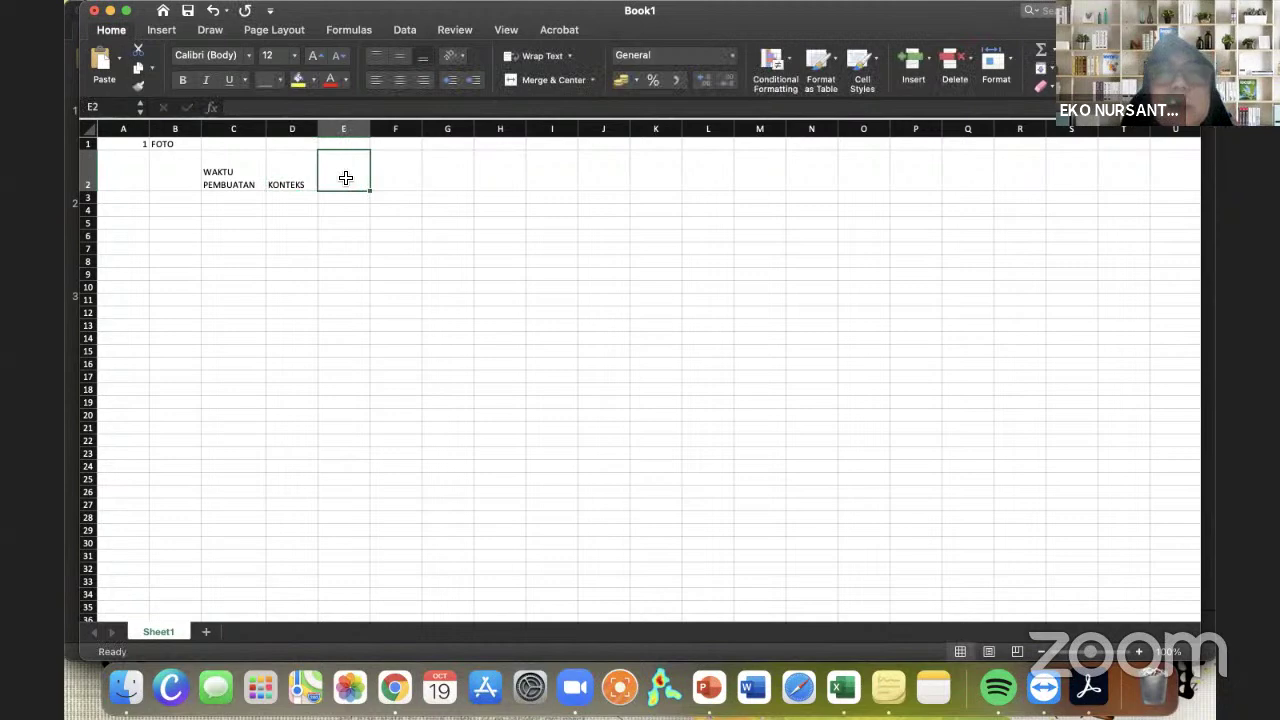
{"action": "left_click", "coordinate": [308, 211]}
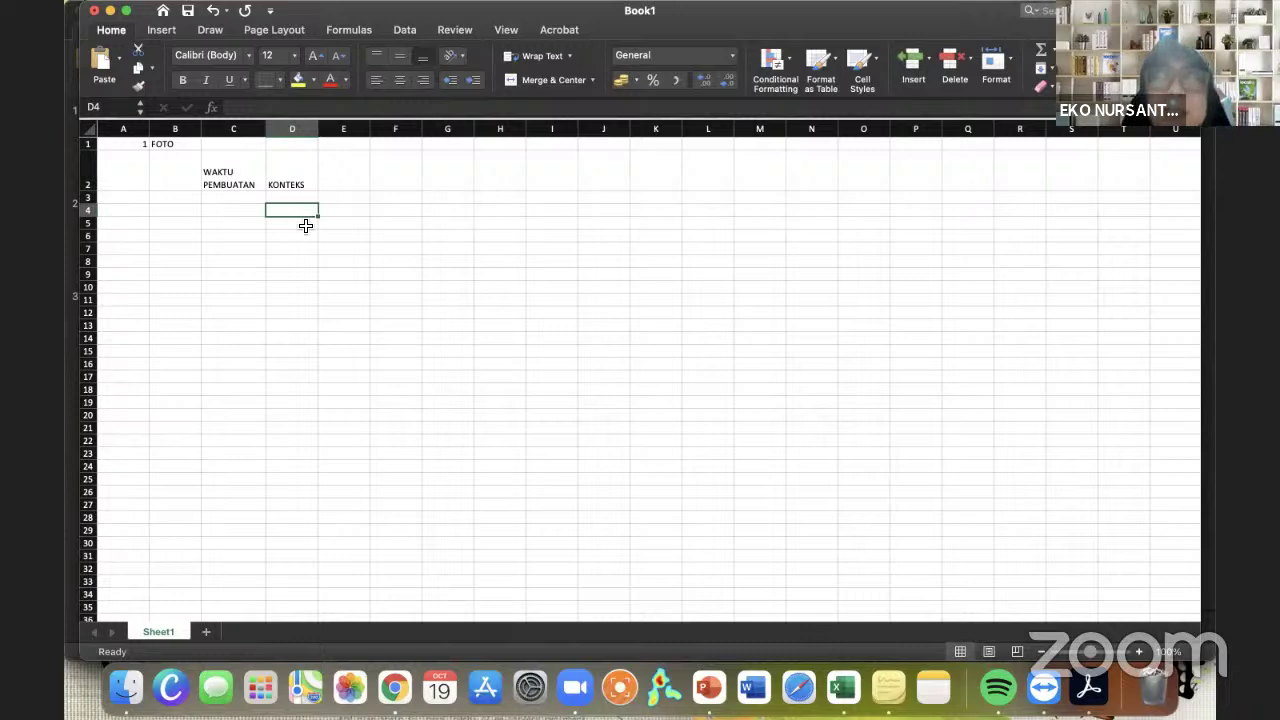
{"action": "left_click", "coordinate": [305, 226]}
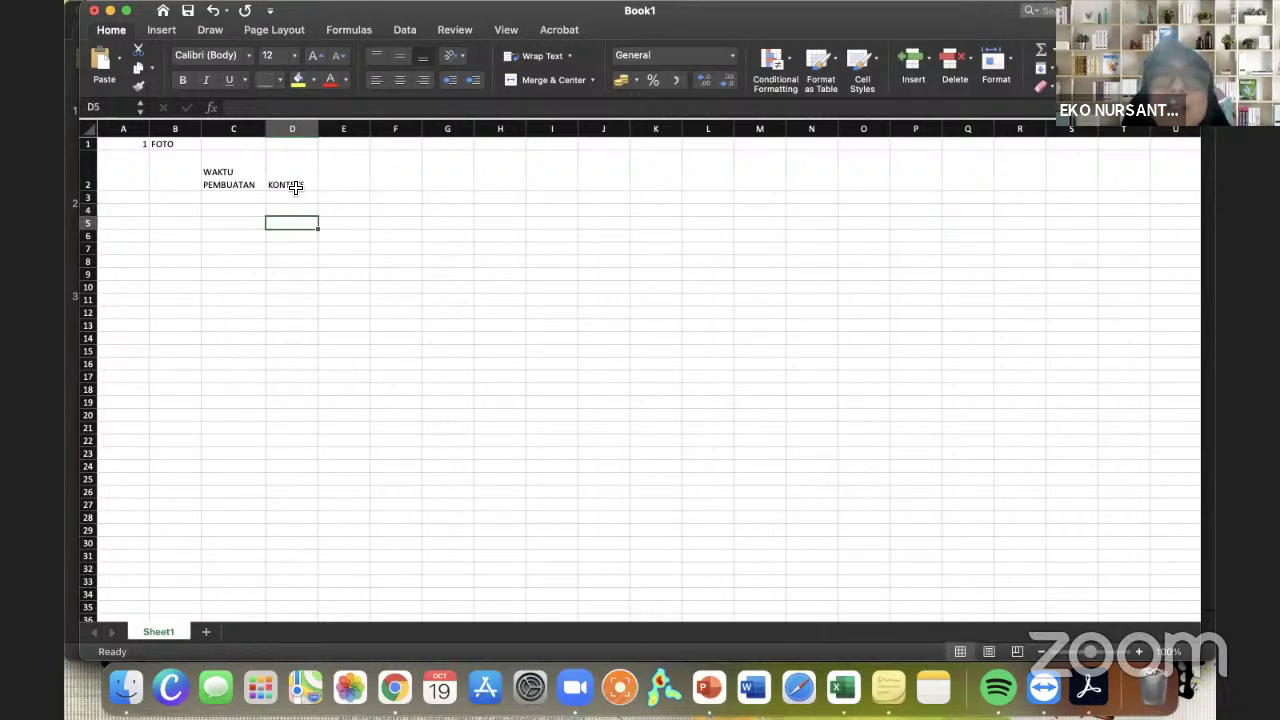
{"action": "left_click", "coordinate": [354, 174]}
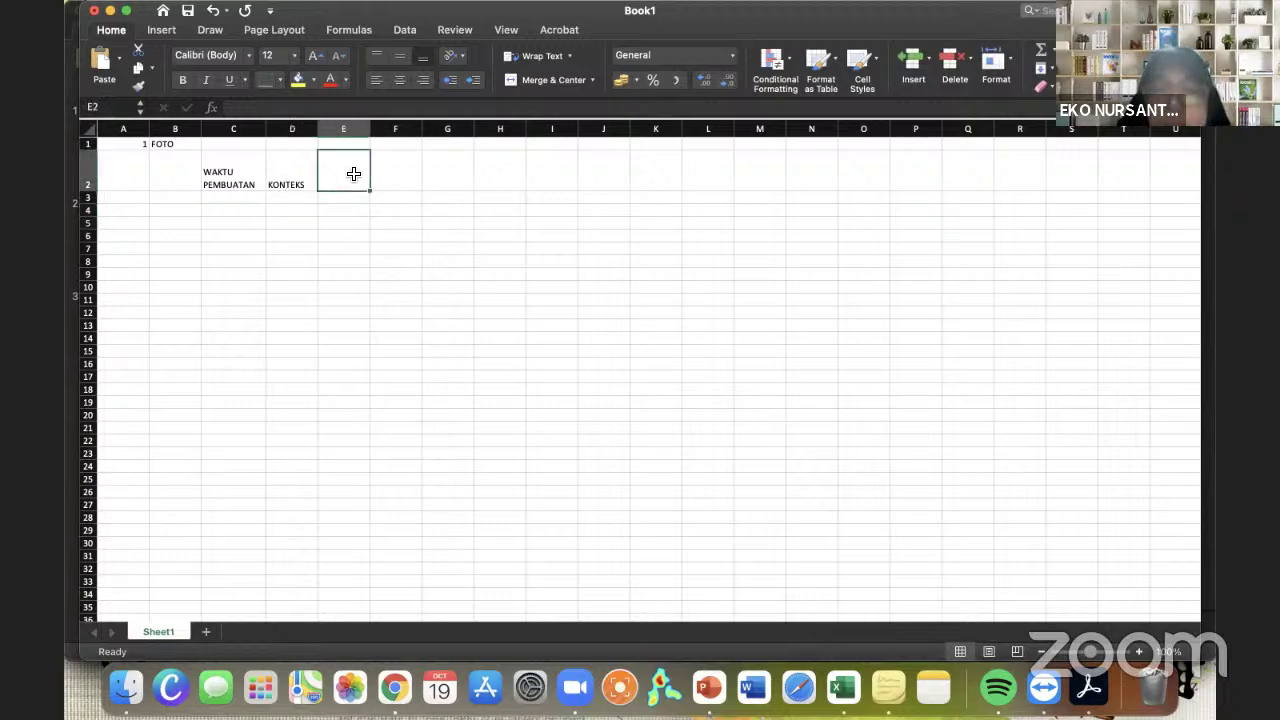
{"action": "type", "text": "PESAN"}
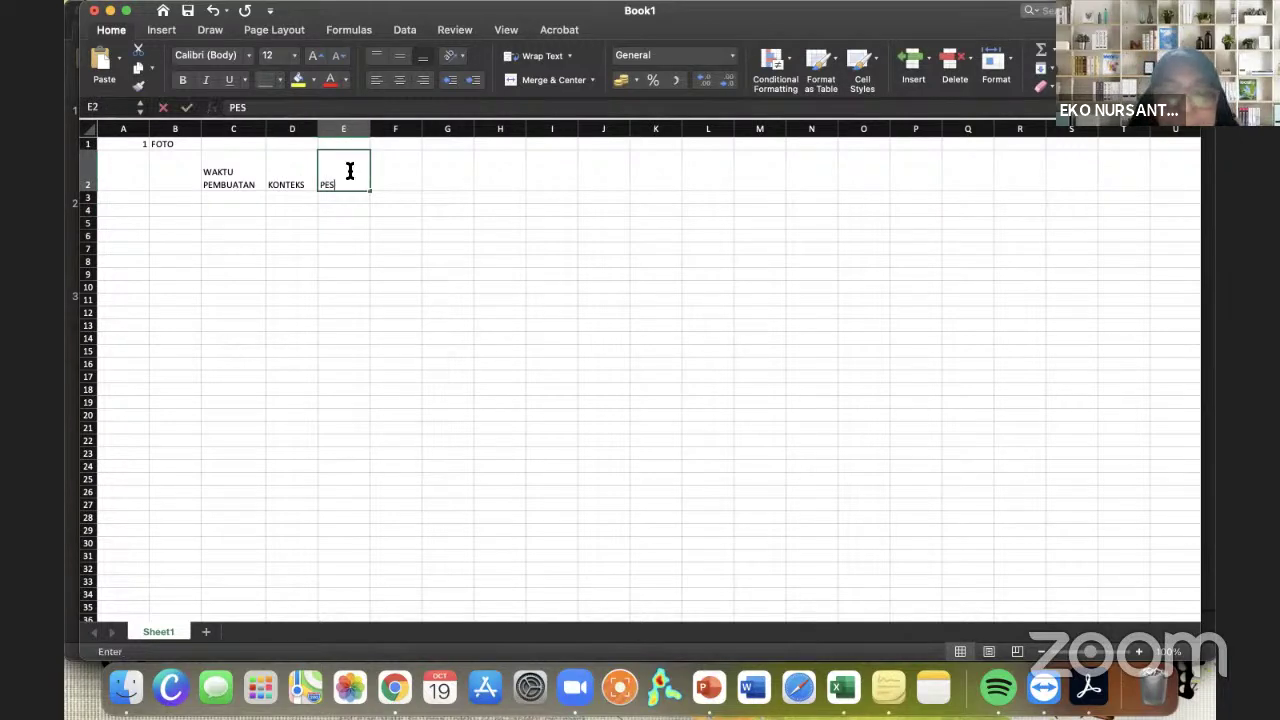
{"action": "left_click", "coordinate": [394, 181]}
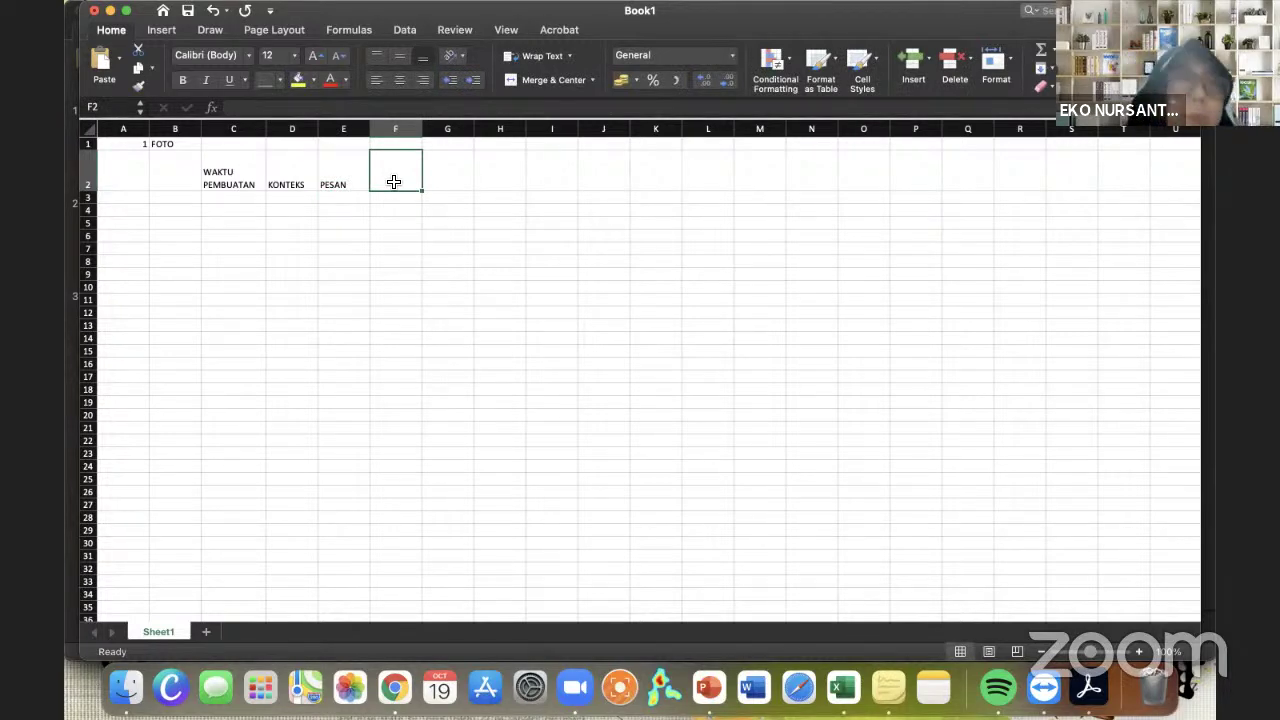
{"action": "type", "text": "LOKASI"}
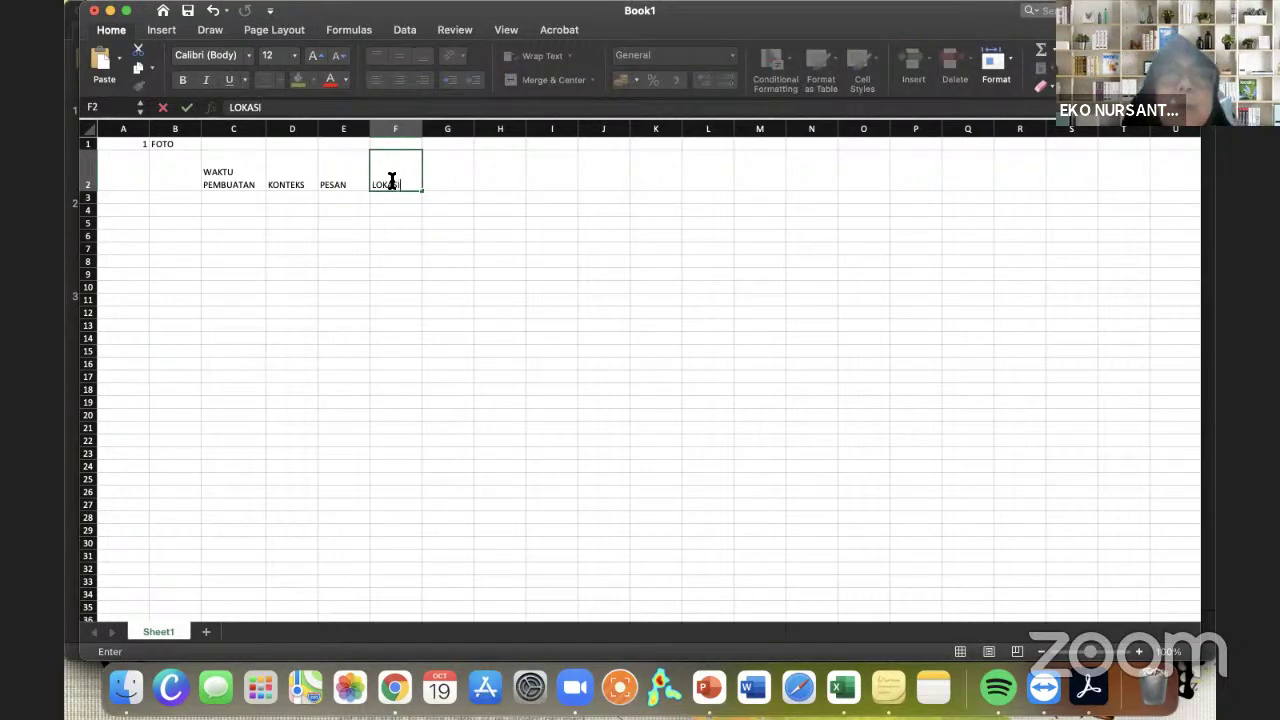
{"action": "left_click", "coordinate": [409, 197]}
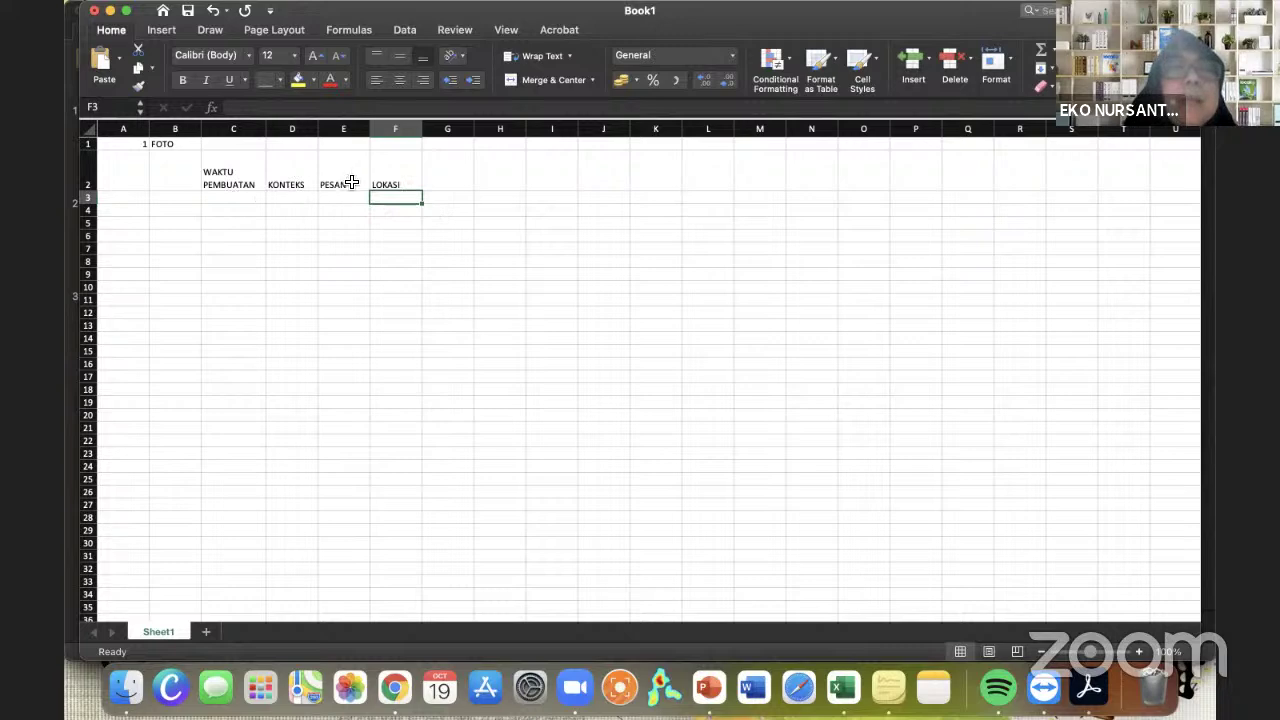
- Enter the heading "PENDAPAT", including the quotation marks, in G2 beside LOKASI
{"action": "left_click", "coordinate": [455, 180]}
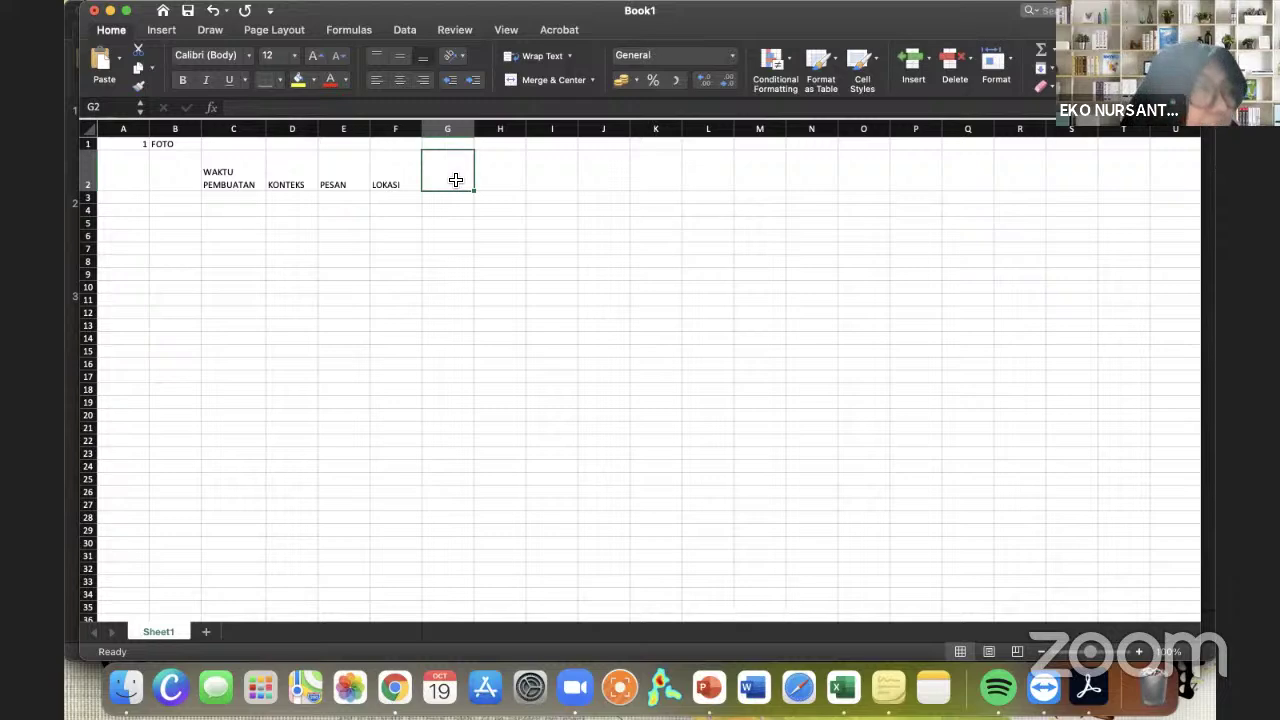
{"action": "left_click", "coordinate": [337, 178]}
{"action": "left_click", "coordinate": [443, 180]}
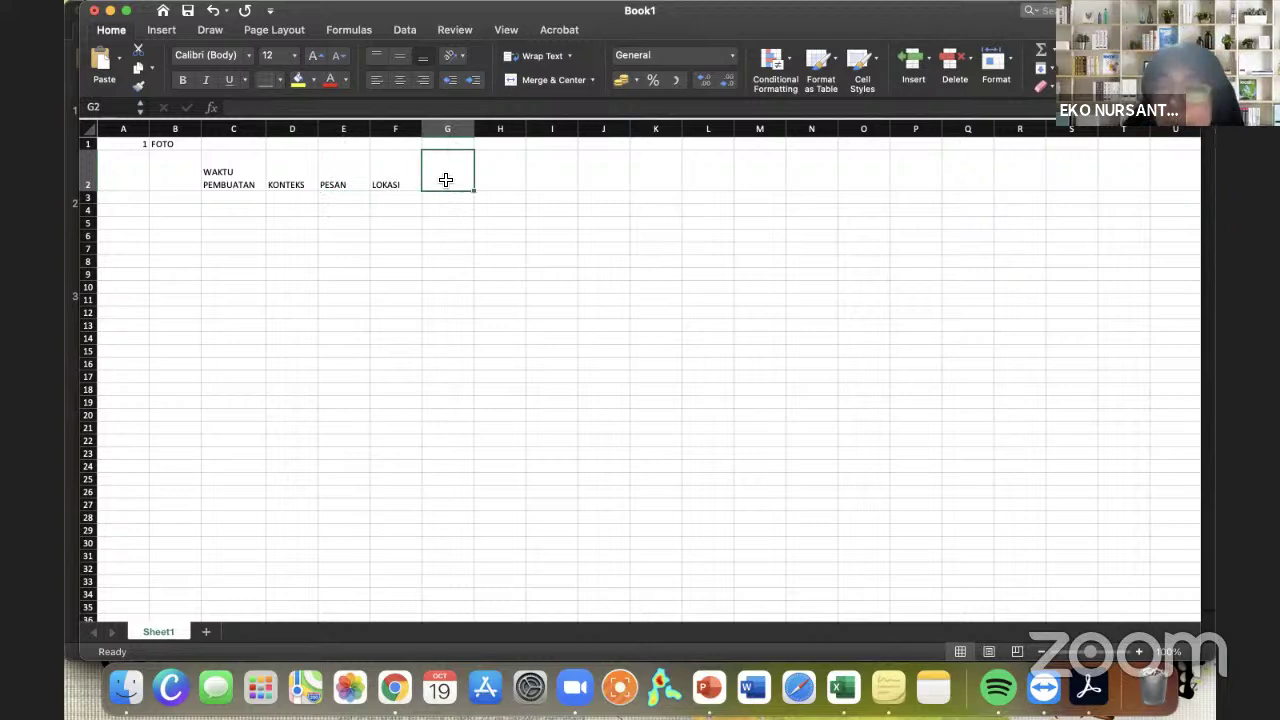
{"action": "type", "text": "\"PENDAPAT"}
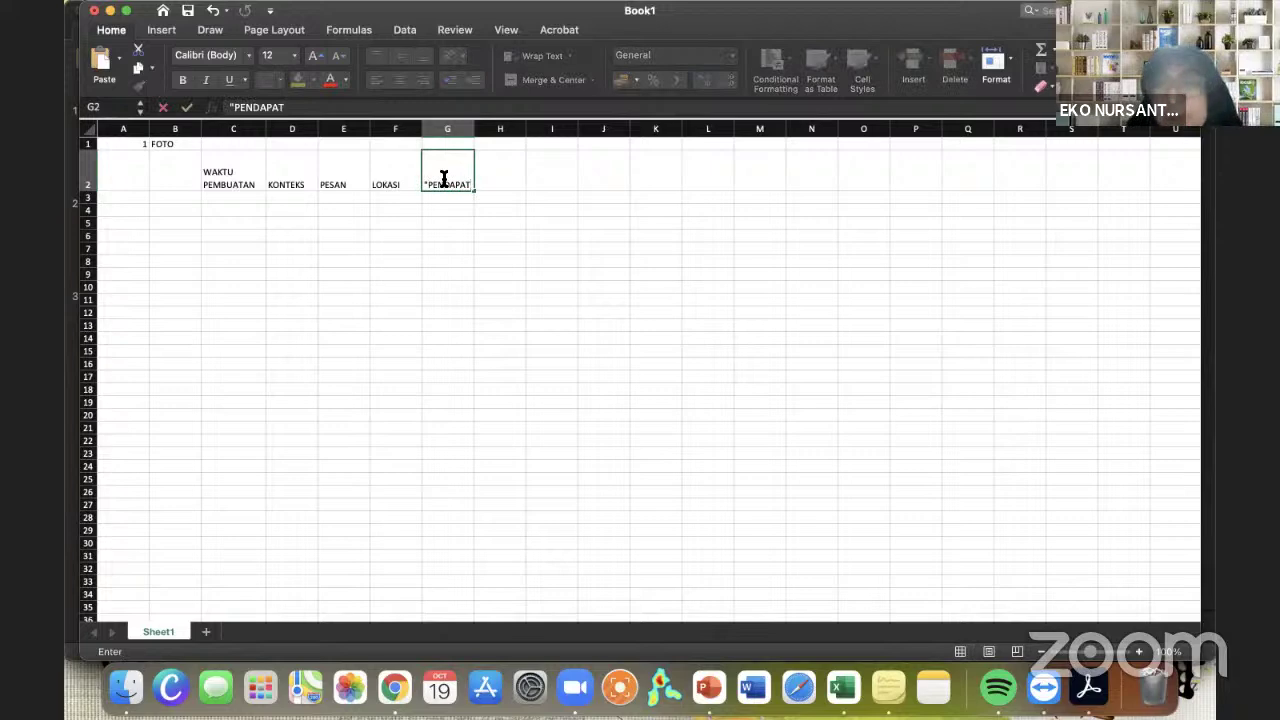
{"action": "type", "text": "\""}
{"action": "left_click", "coordinate": [448, 222]}
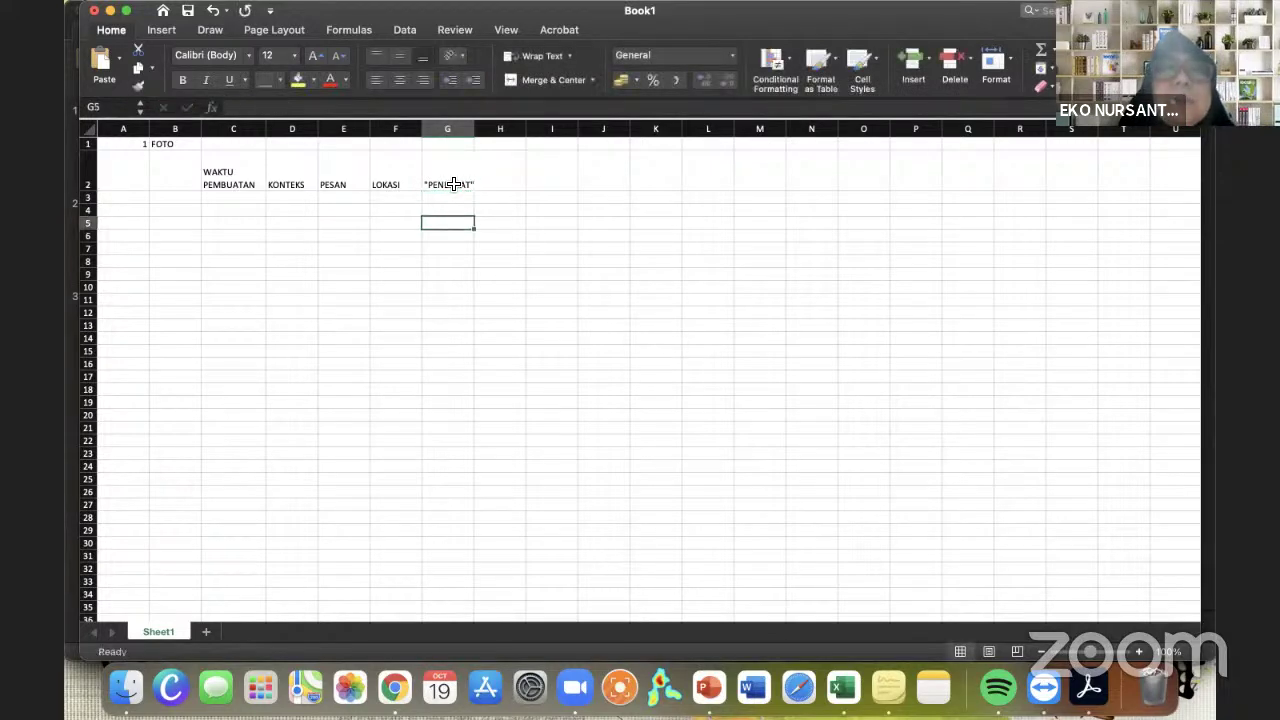
{"action": "left_click", "coordinate": [337, 196]}
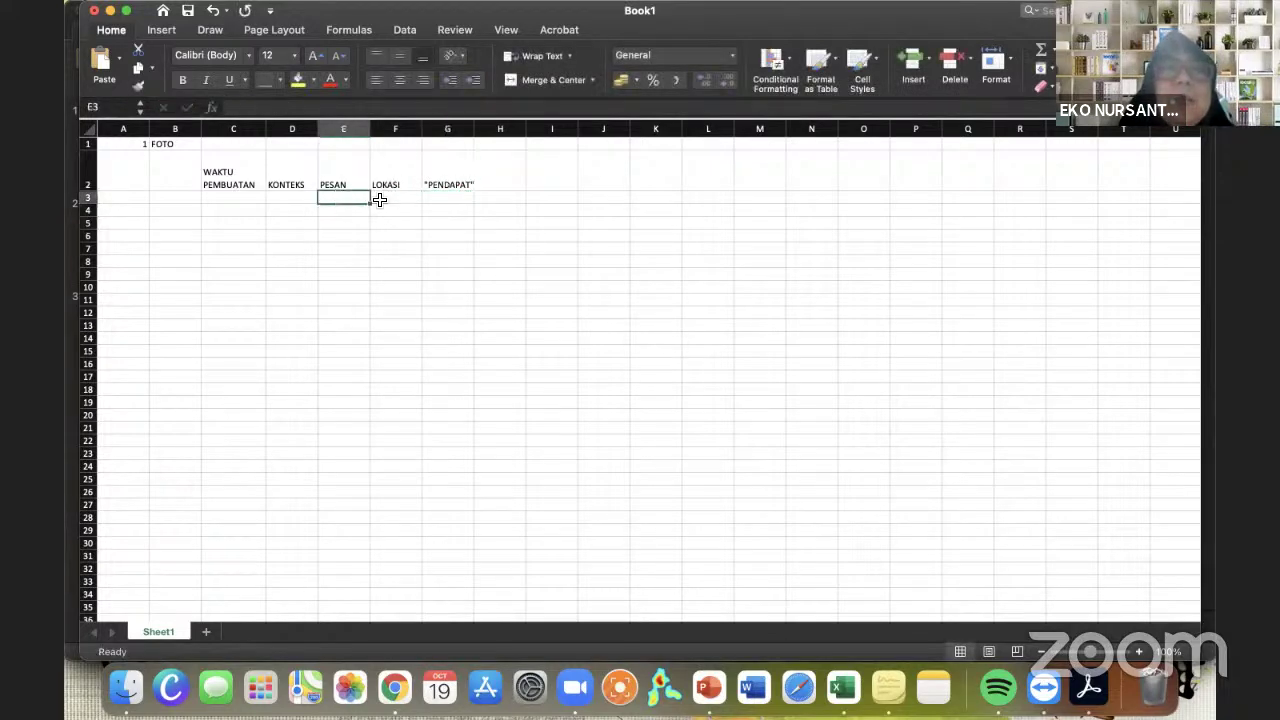
{"action": "left_click", "coordinate": [447, 197]}
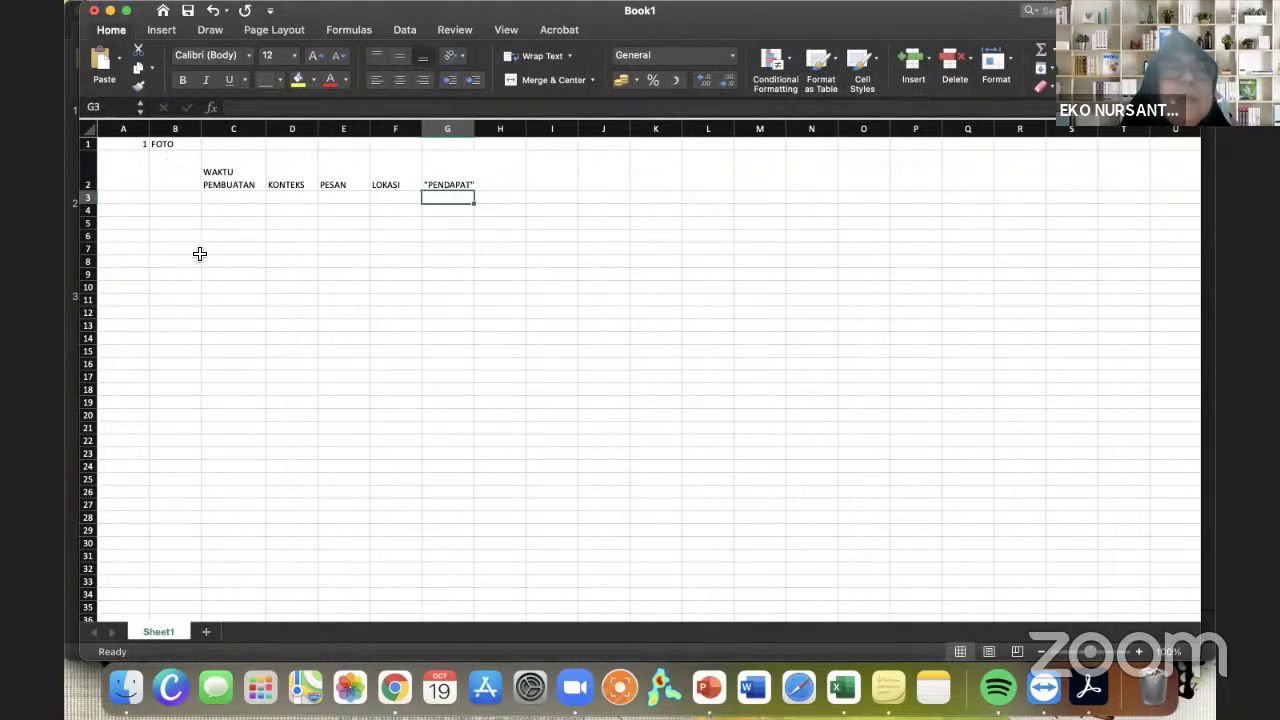
- Replace the heading in C2 with WAKTU
{"action": "left_click", "coordinate": [224, 162]}
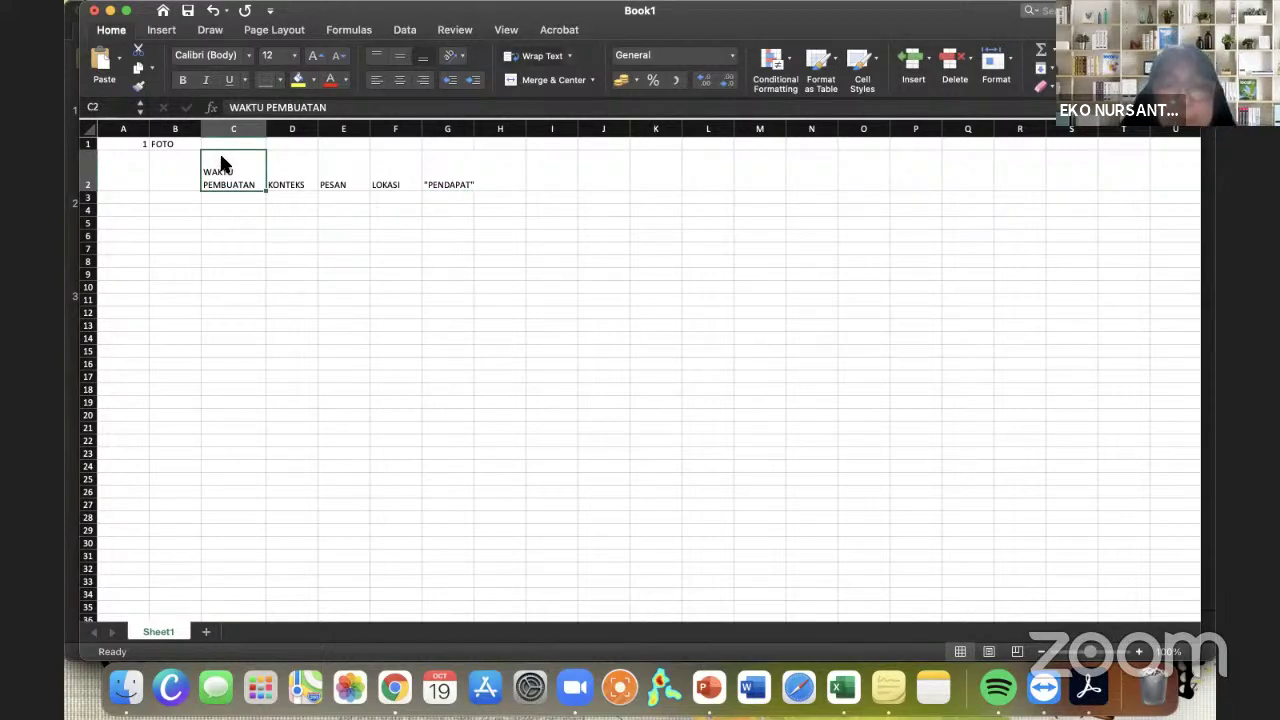
{"action": "key", "text": "BackSpace"}
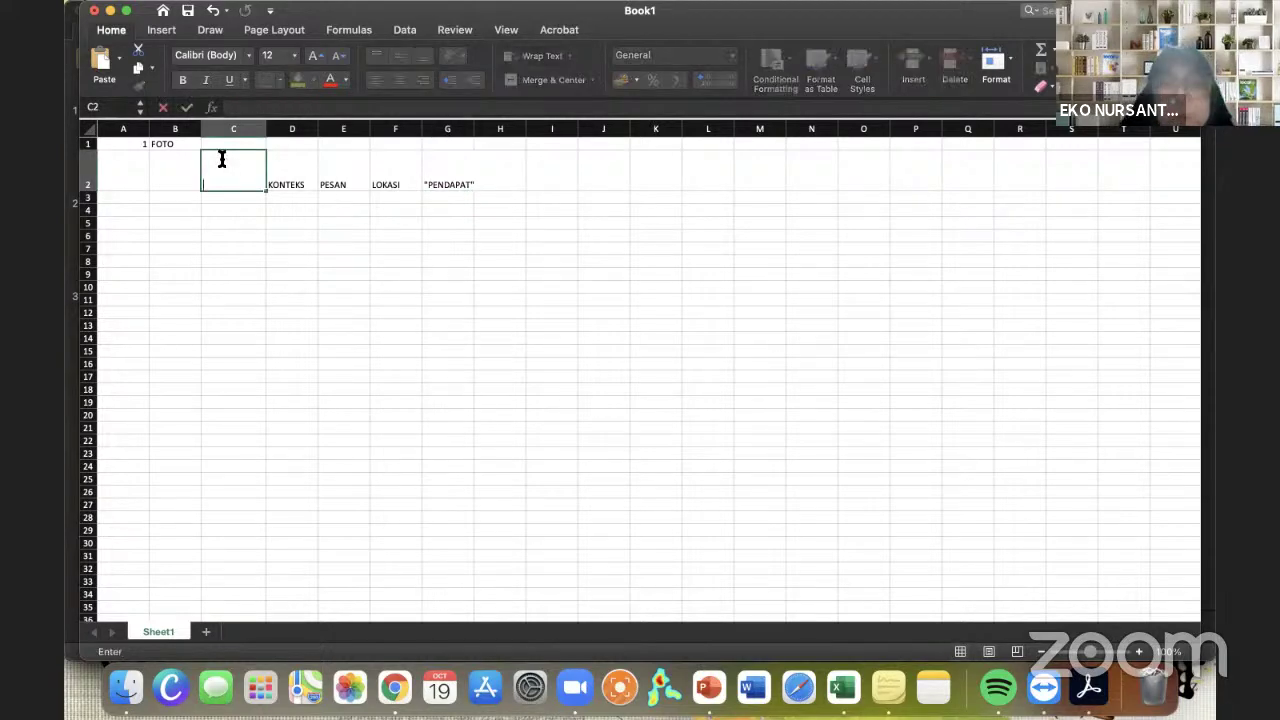
{"action": "type", "text": "WAKTU"}
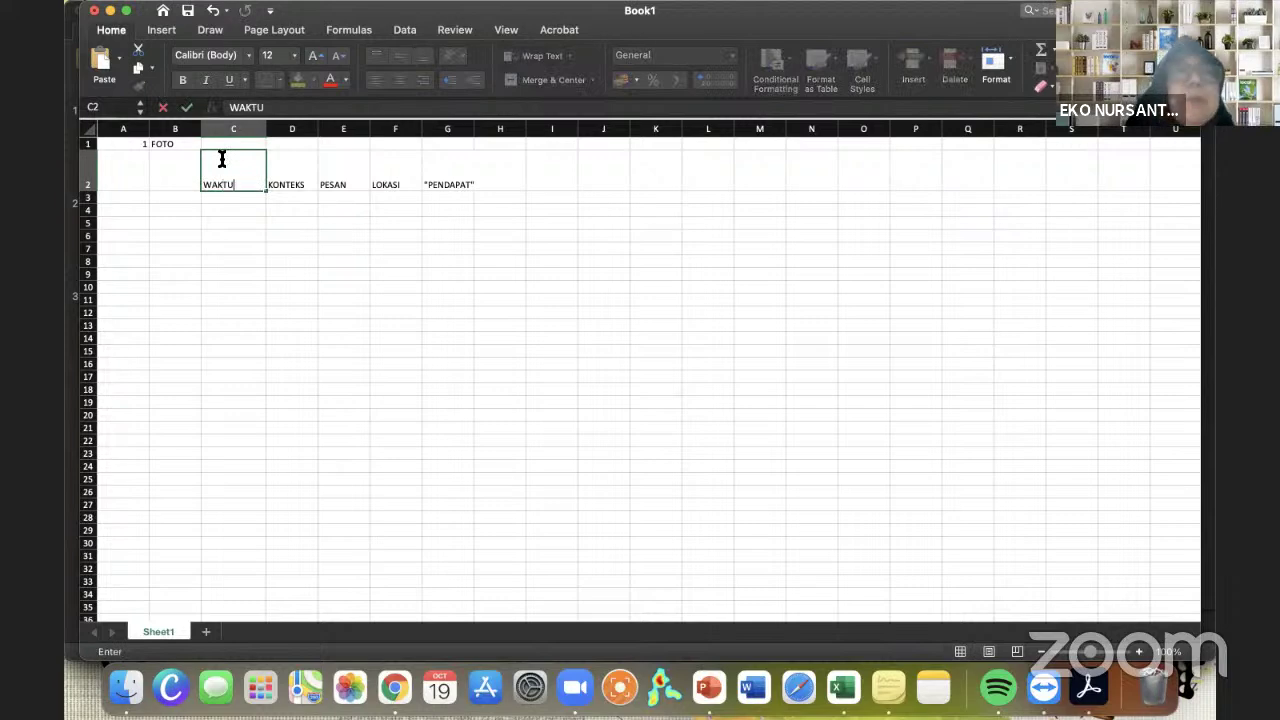
{"action": "key", "text": "Return"}
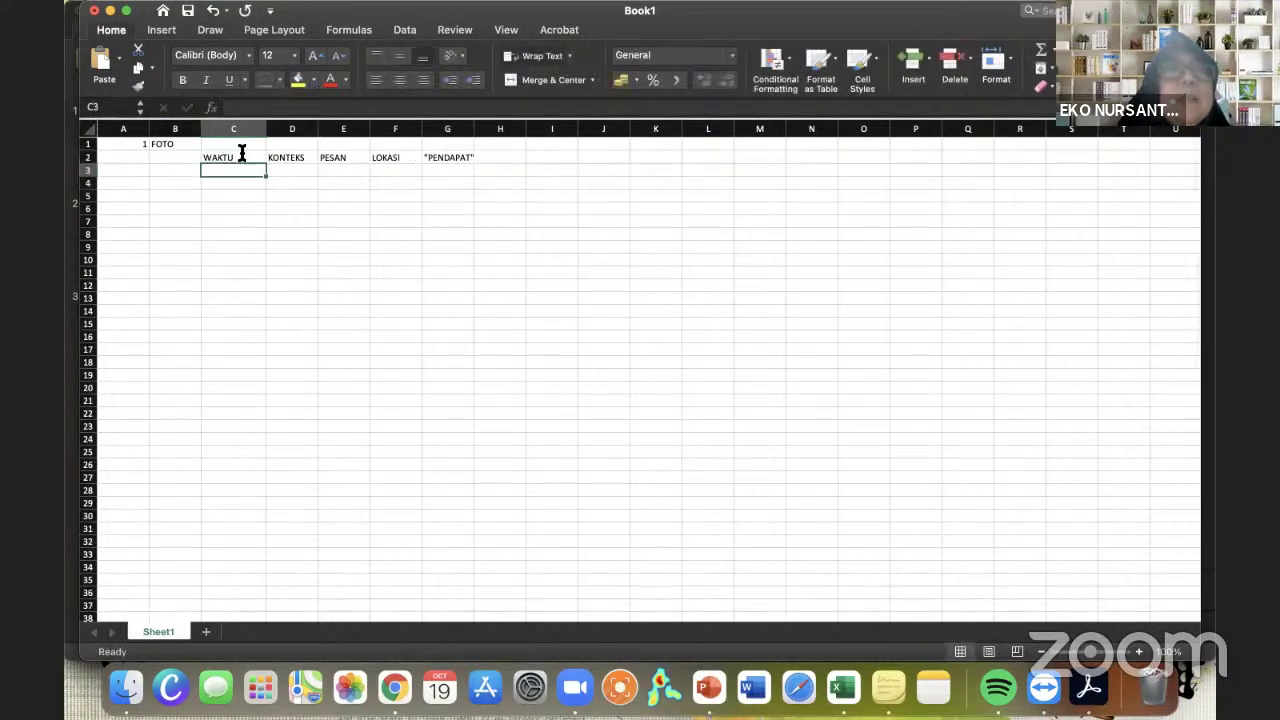
{"action": "left_click", "coordinate": [241, 153]}
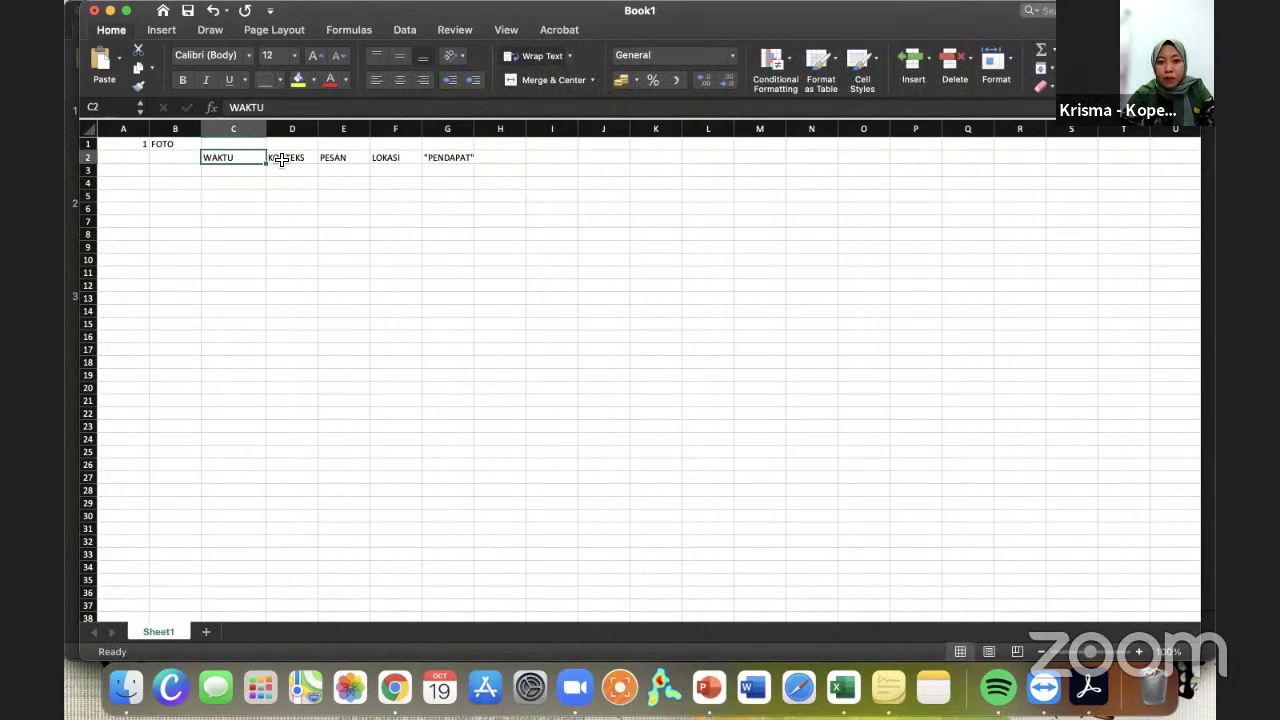
- Enter the title DATA in C1 above the row of headings
{"action": "left_click", "coordinate": [250, 144]}
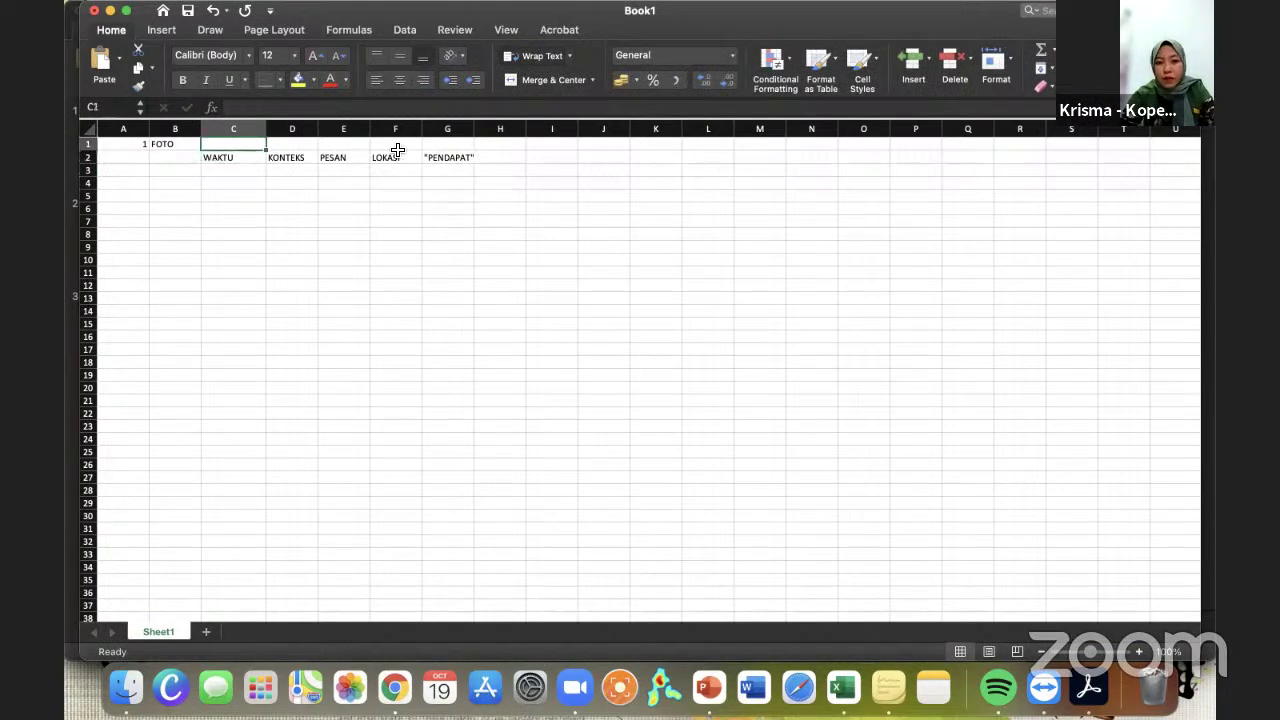
{"action": "left_click", "coordinate": [466, 144], "text": "shift"}
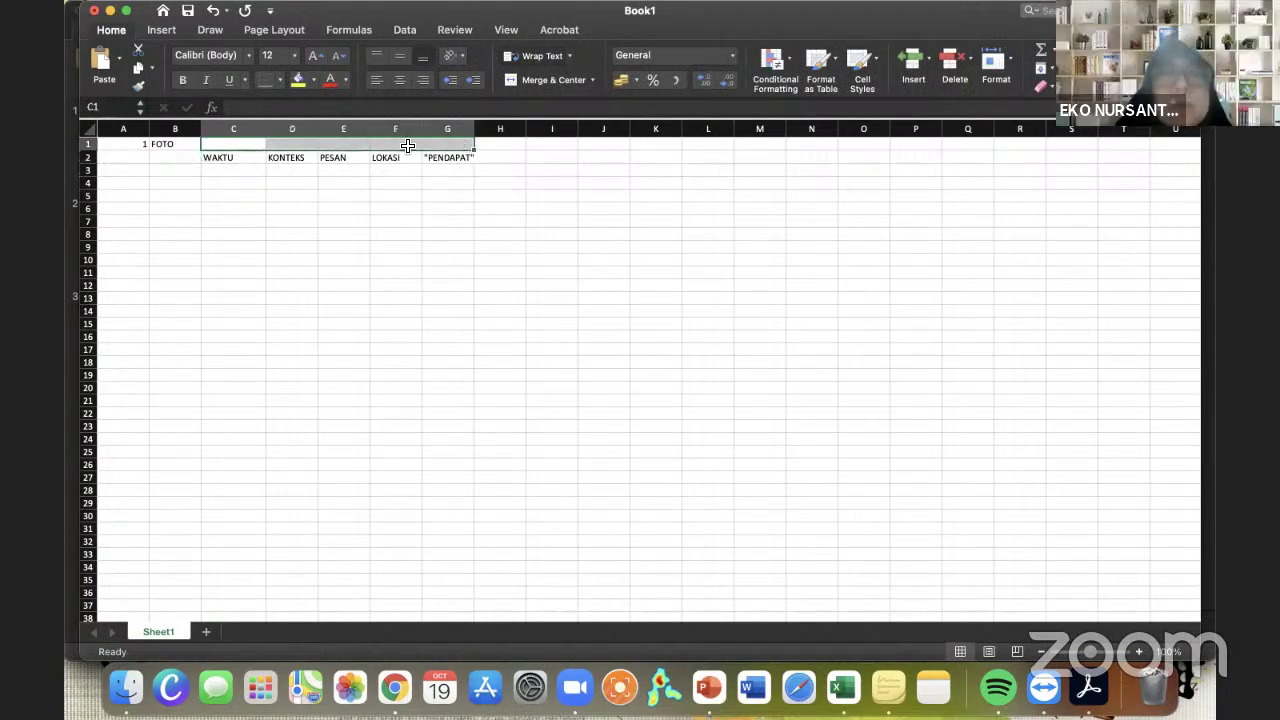
{"action": "left_click", "coordinate": [537, 57]}
{"action": "type", "text": "D"}
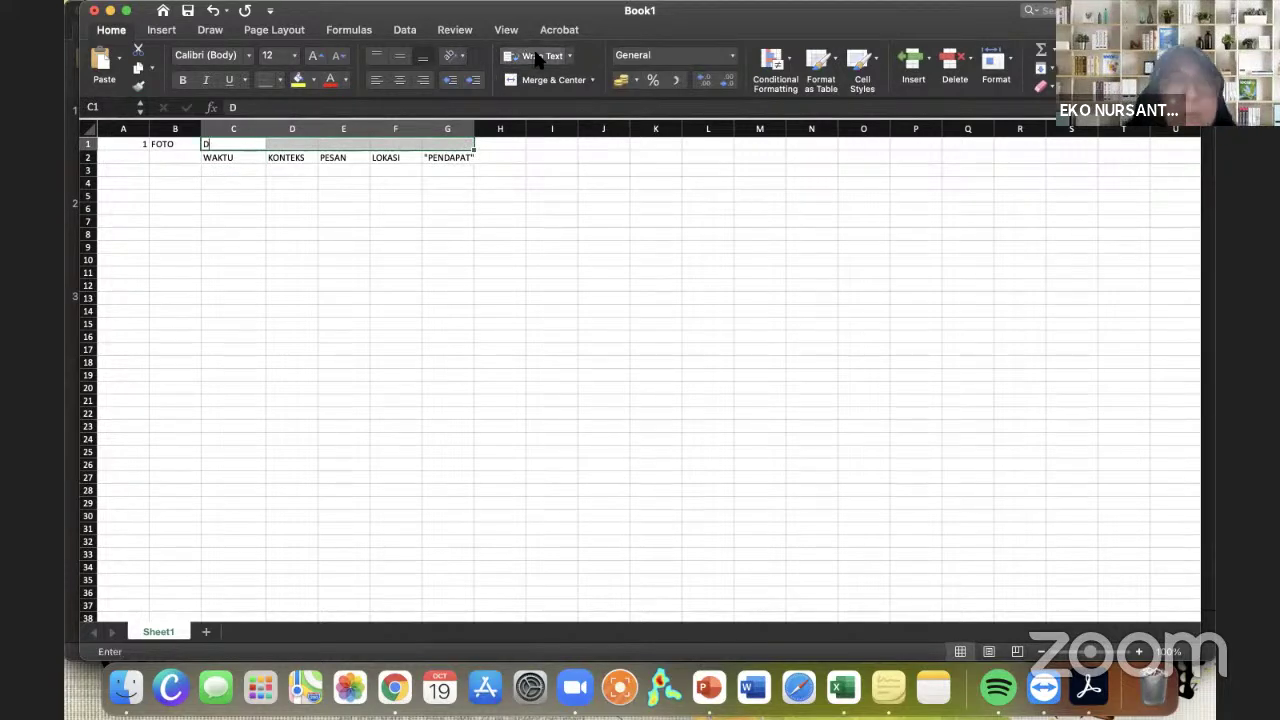
{"action": "type", "text": "ATA"}
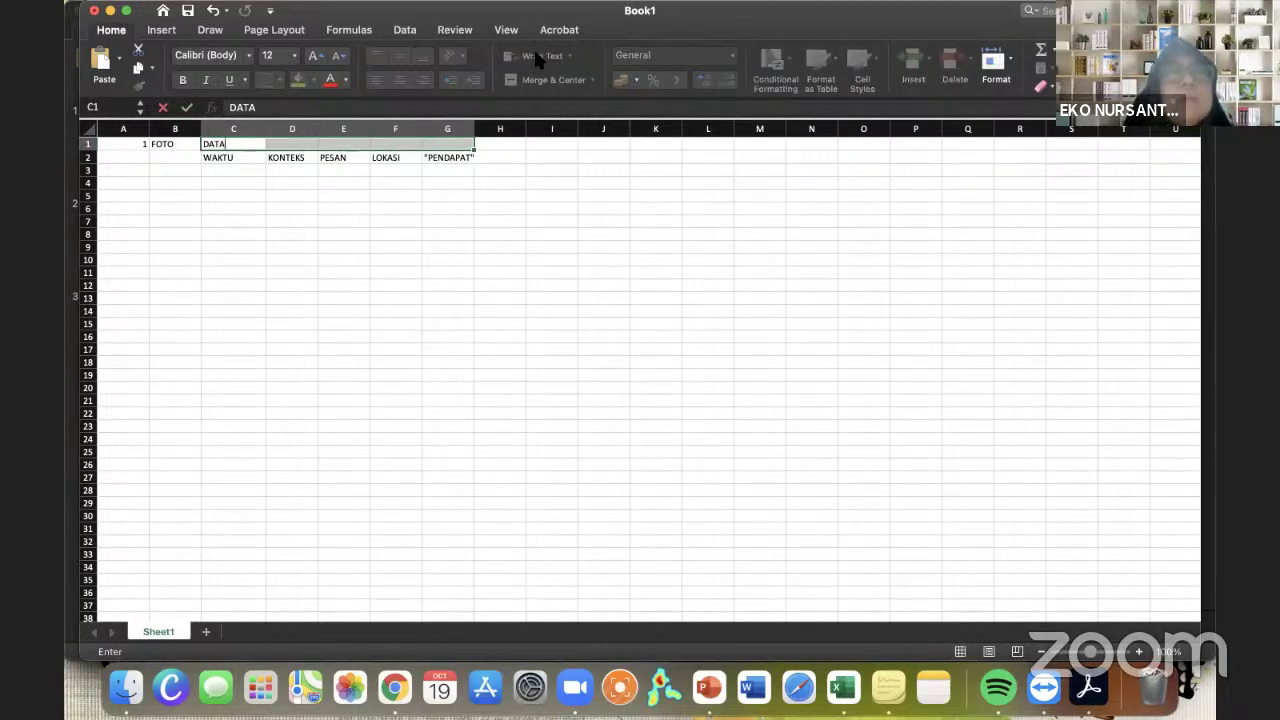
{"action": "left_click", "coordinate": [500, 194]}
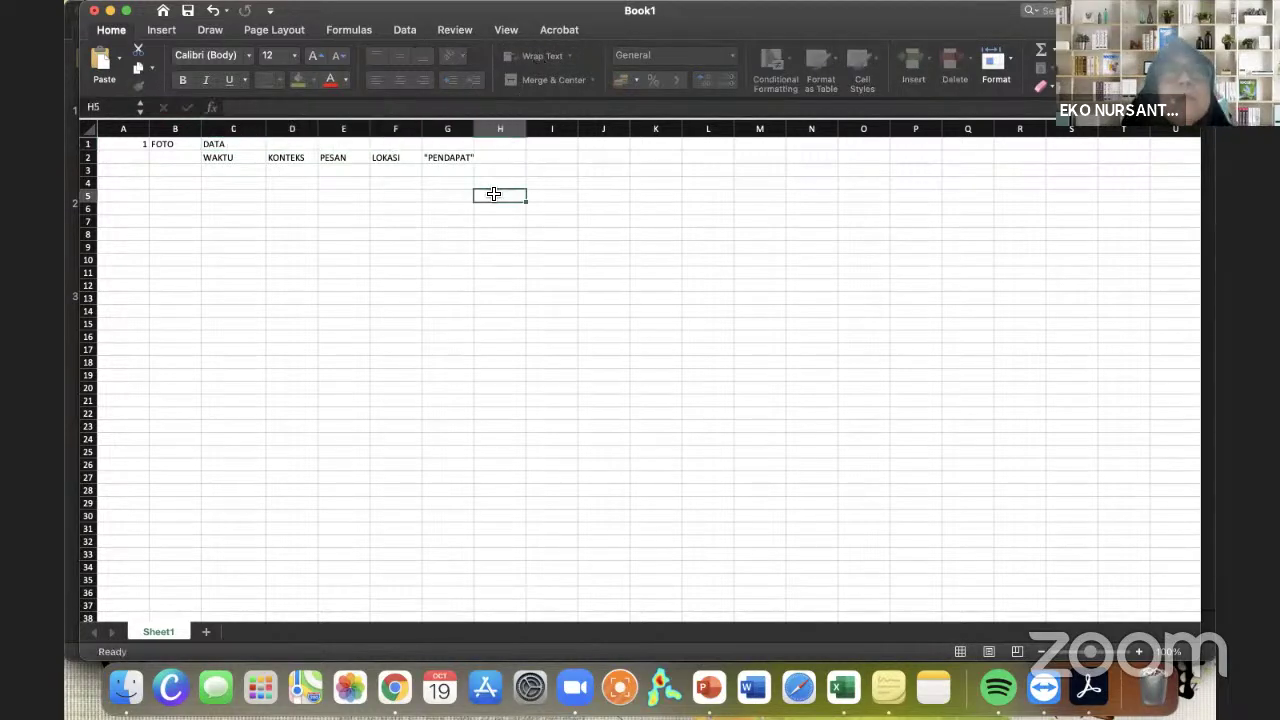
- Extend the title in C1 so that it reads DATA LAPANGAN
{"action": "left_click", "coordinate": [247, 148]}
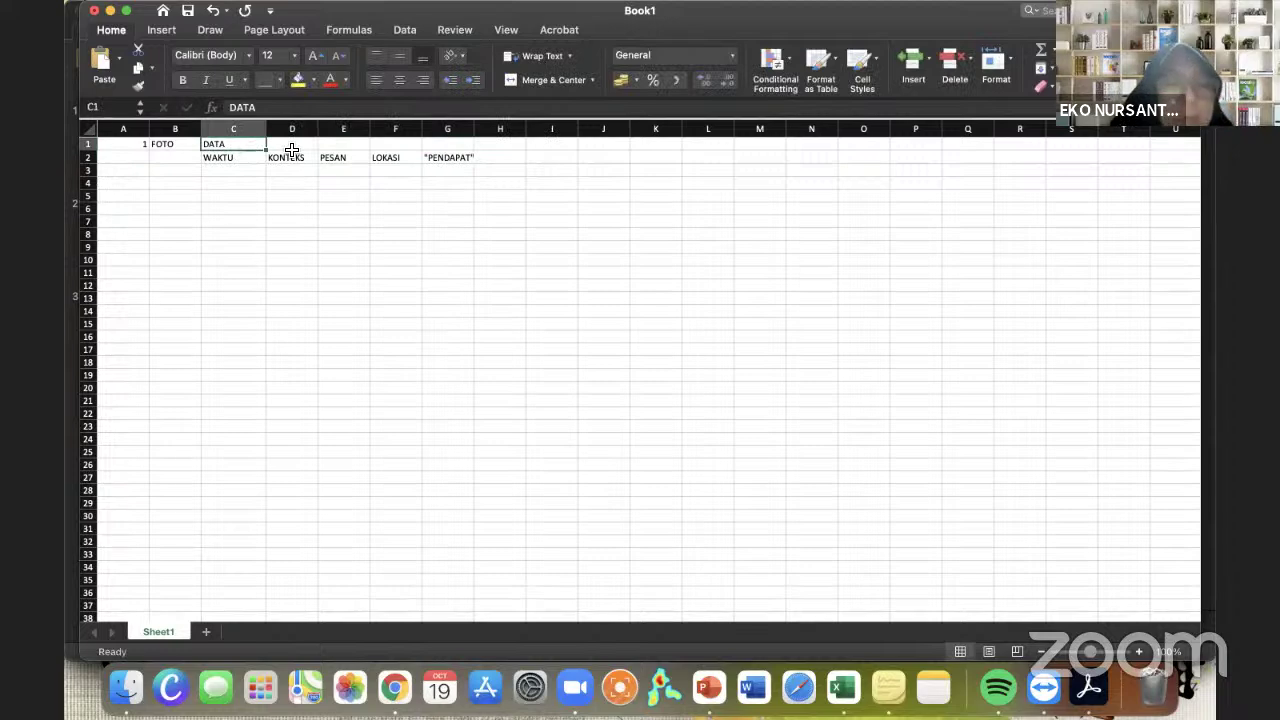
{"action": "double_click", "coordinate": [254, 147]}
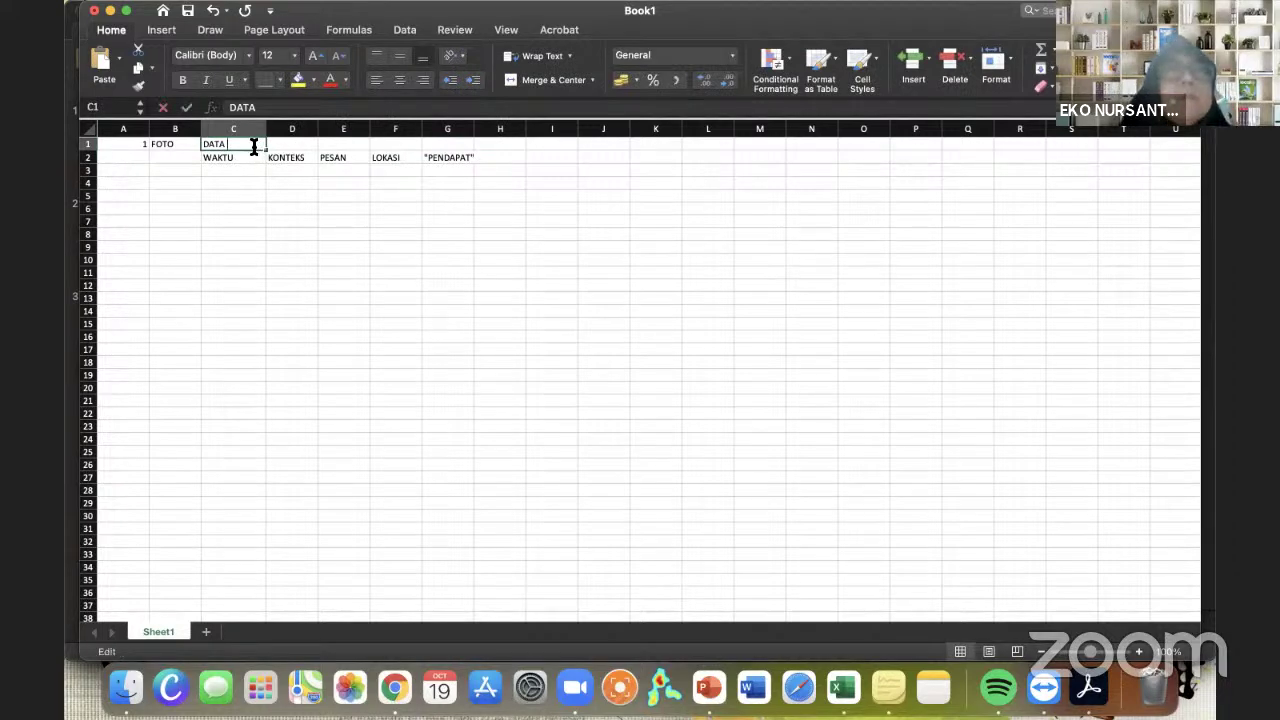
{"action": "type", "text": "LA"}
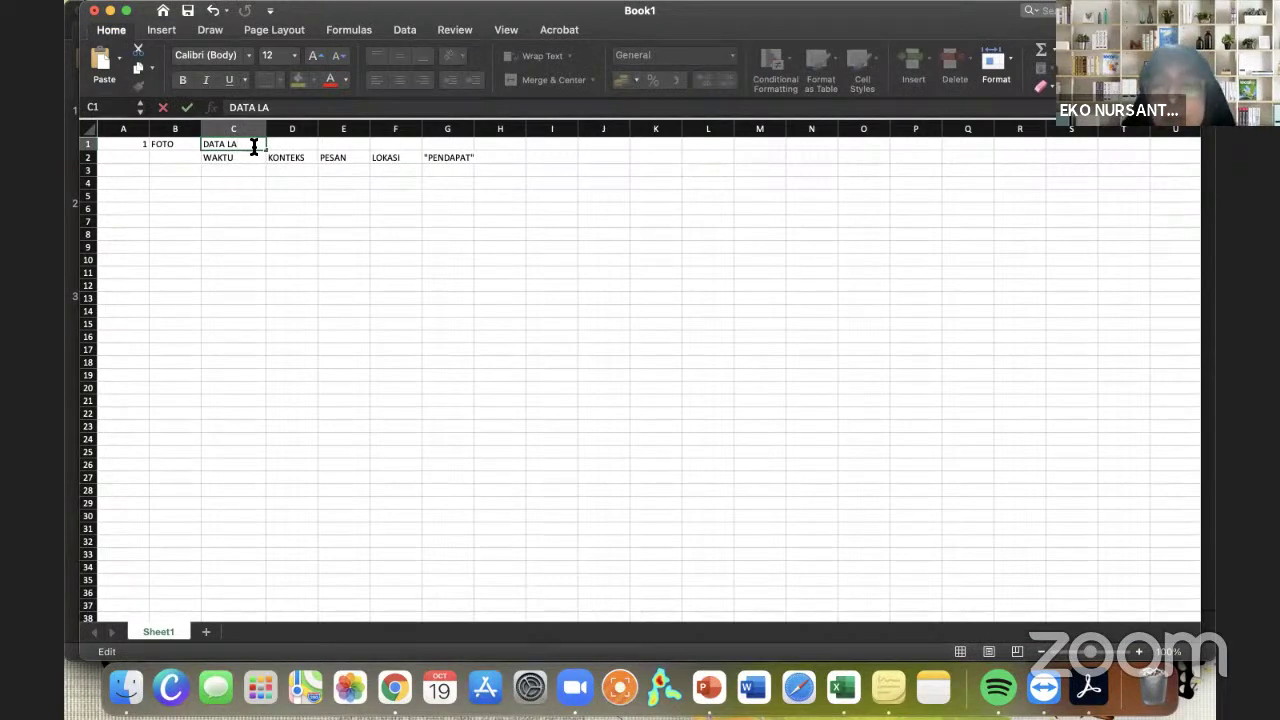
{"action": "type", "text": "PANGAN"}
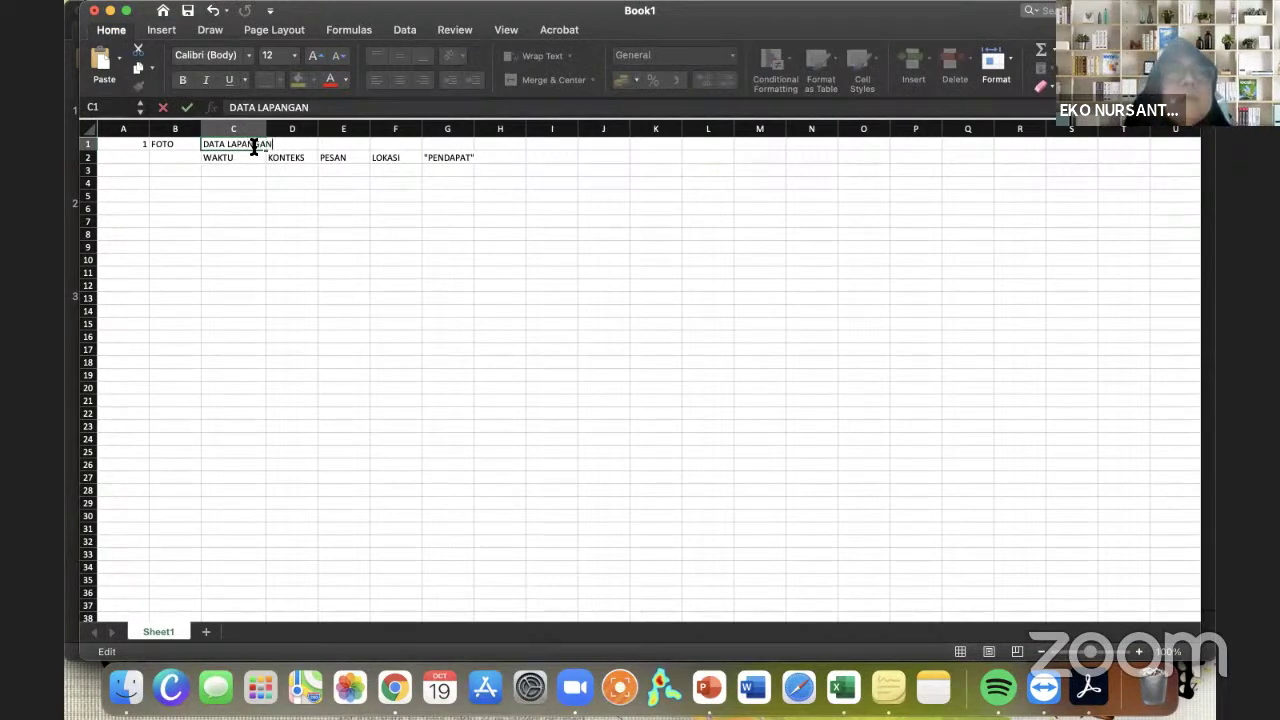
- Merge and center the DATA LAPANGAN title across C1:G1, above the headings WAKTU through "PENDAPAT"
{"action": "left_click", "coordinate": [285, 190]}
{"action": "left_click", "coordinate": [237, 145]}
{"action": "left_click_drag", "start_coordinate": [237, 145], "coordinate": [492, 130]}
{"action": "left_click", "coordinate": [491, 220]}
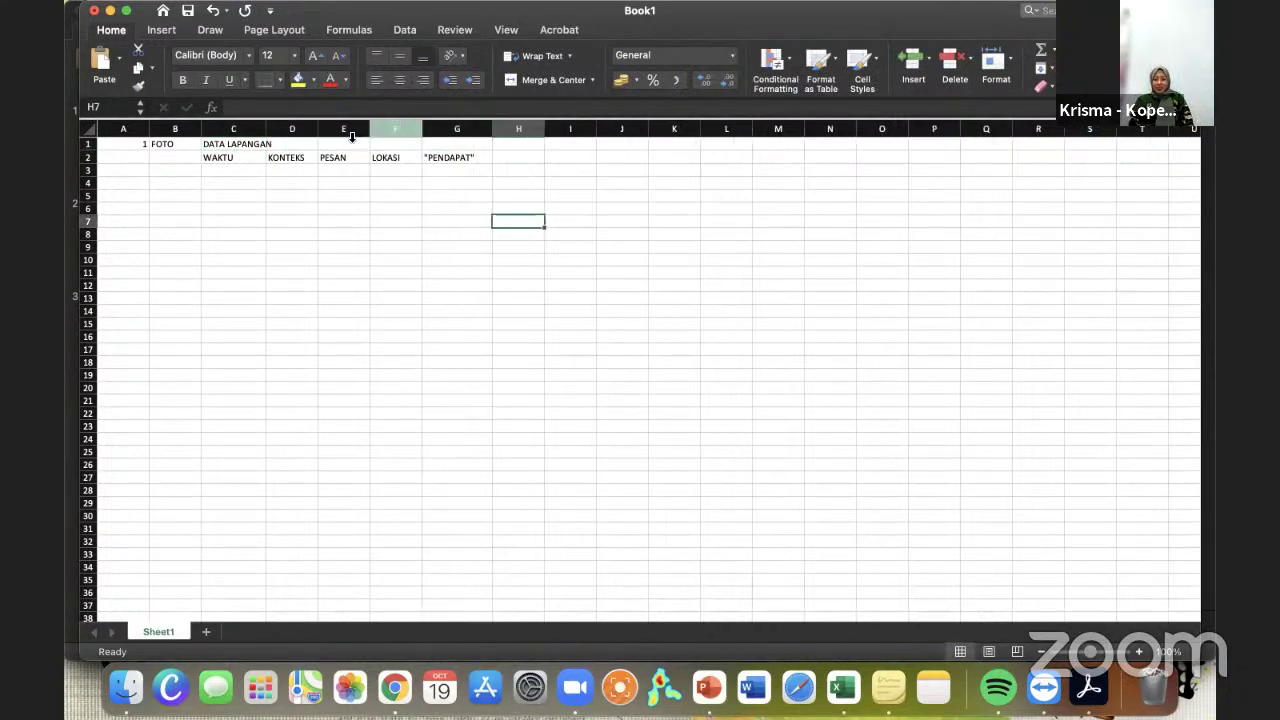
{"action": "left_click", "coordinate": [262, 143]}
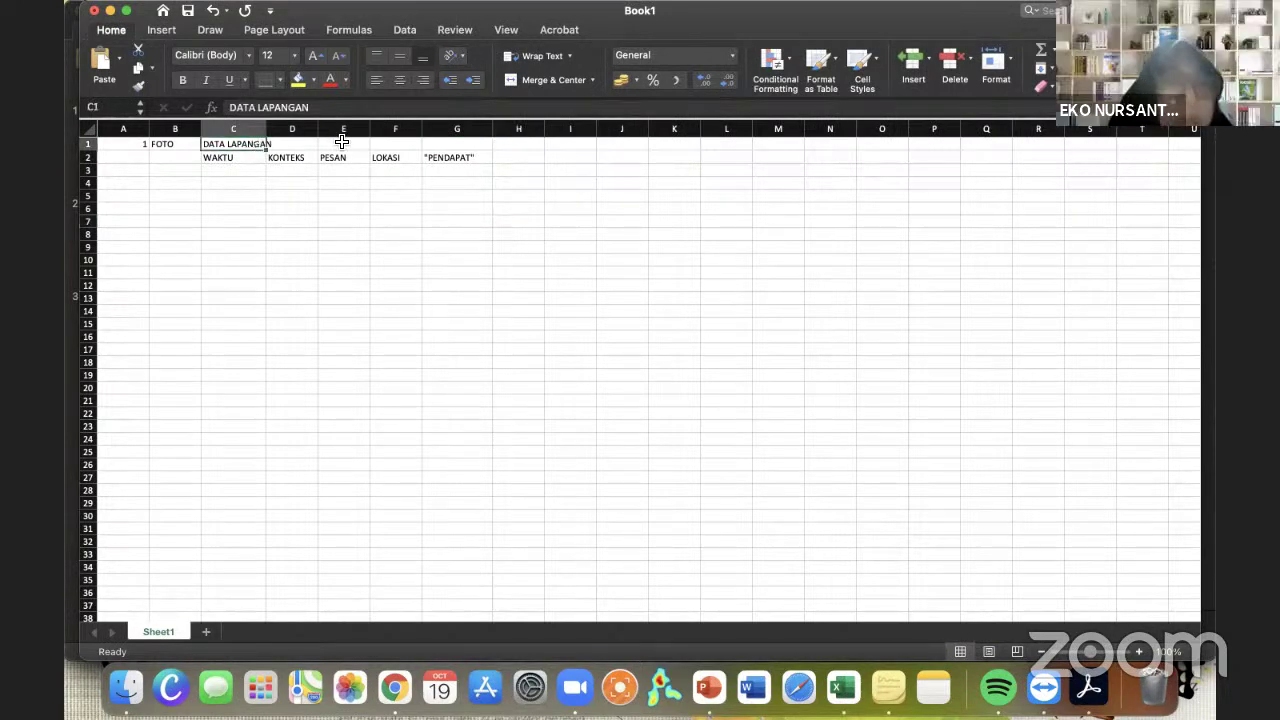
{"action": "left_click", "coordinate": [472, 143], "text": "shift"}
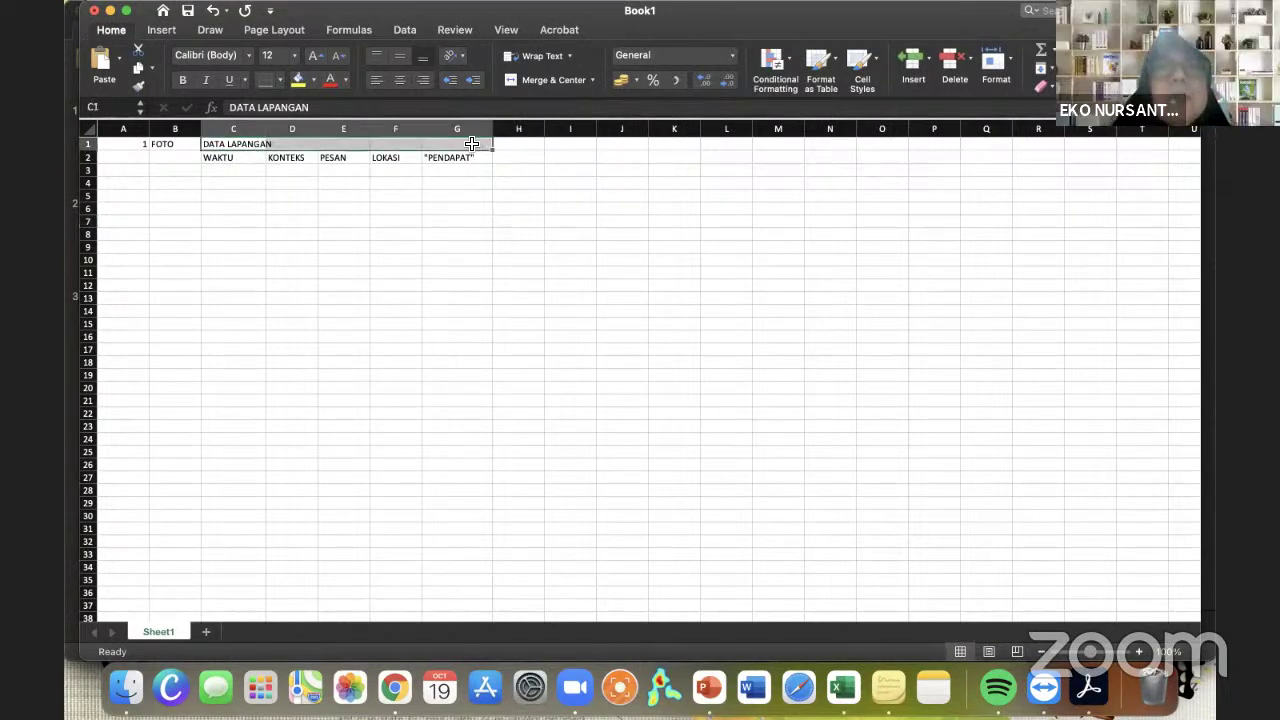
{"action": "left_click", "coordinate": [535, 80]}
{"action": "left_click", "coordinate": [436, 210]}
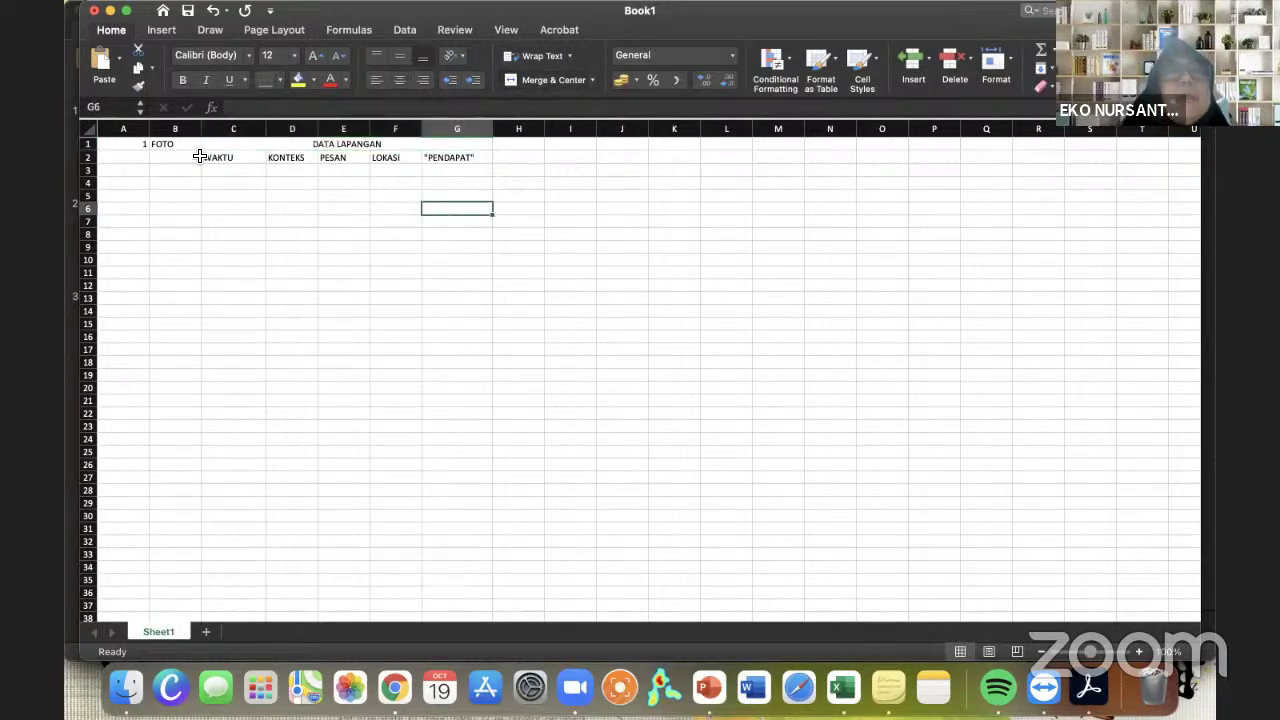
- Replace the content of A1 with the heading NO, beside FOTO
{"action": "left_click", "coordinate": [140, 147]}
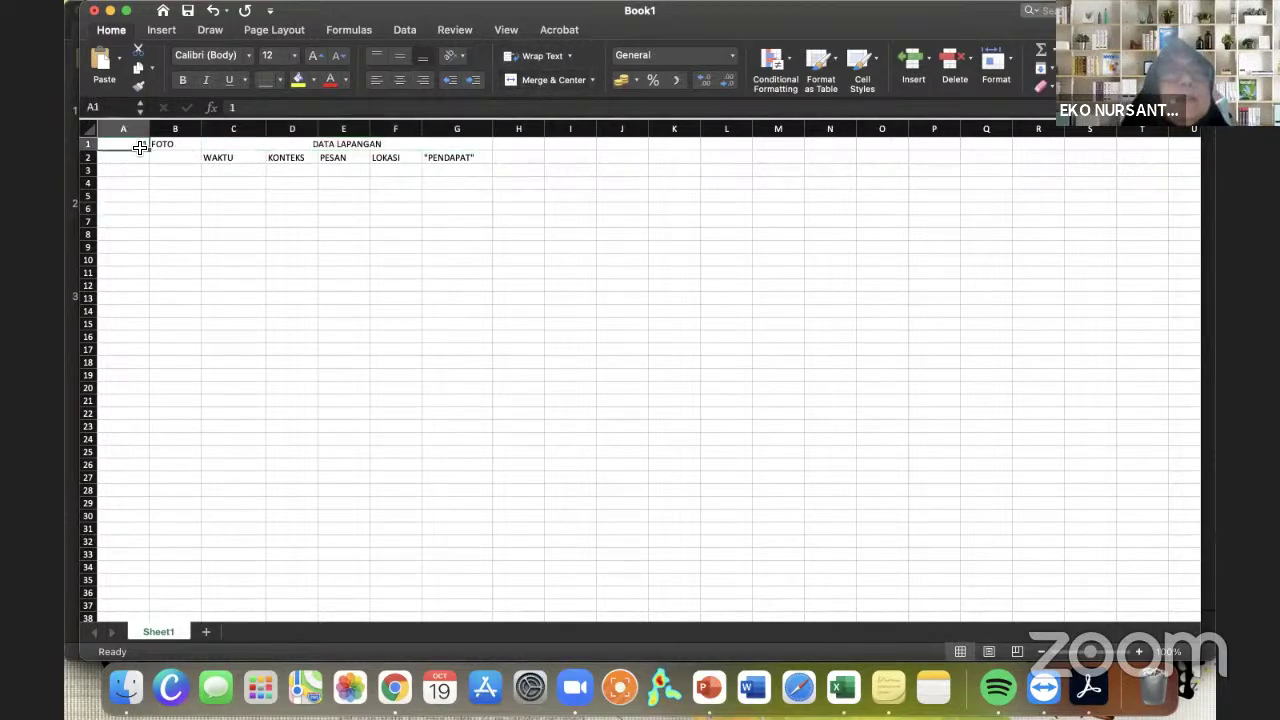
{"action": "type", "text": "NO"}
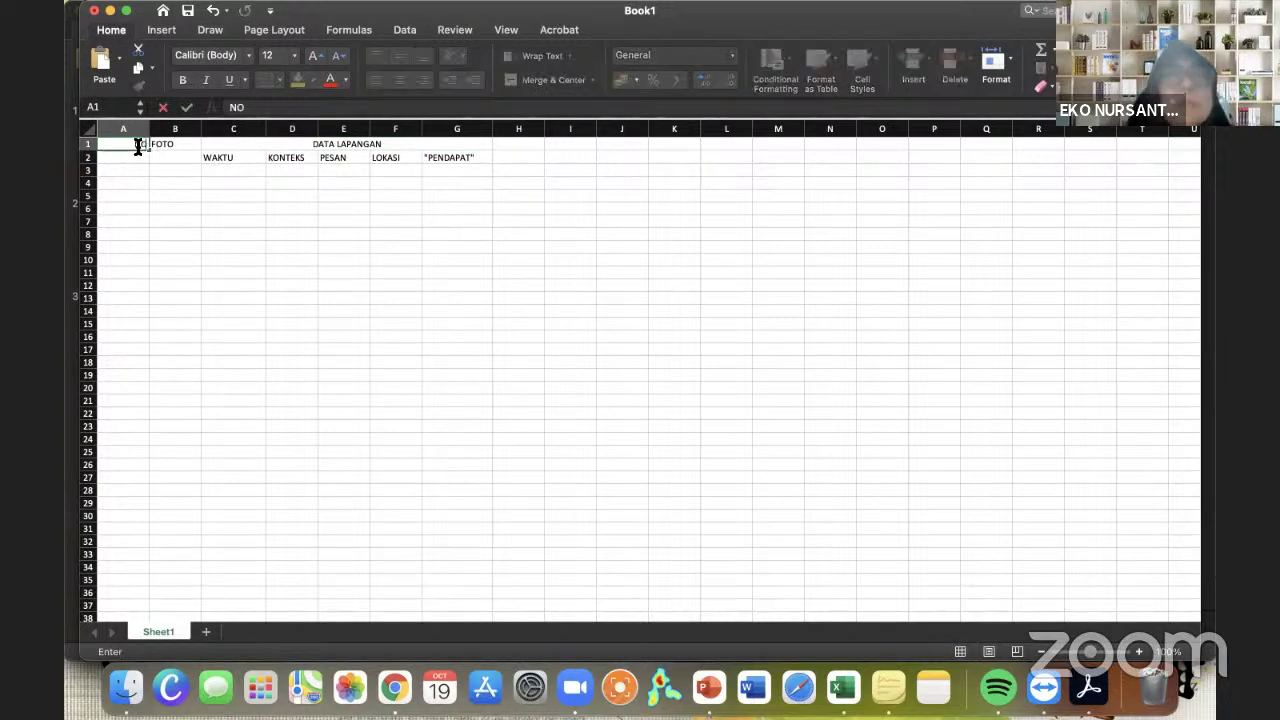
{"action": "left_click", "coordinate": [138, 188]}
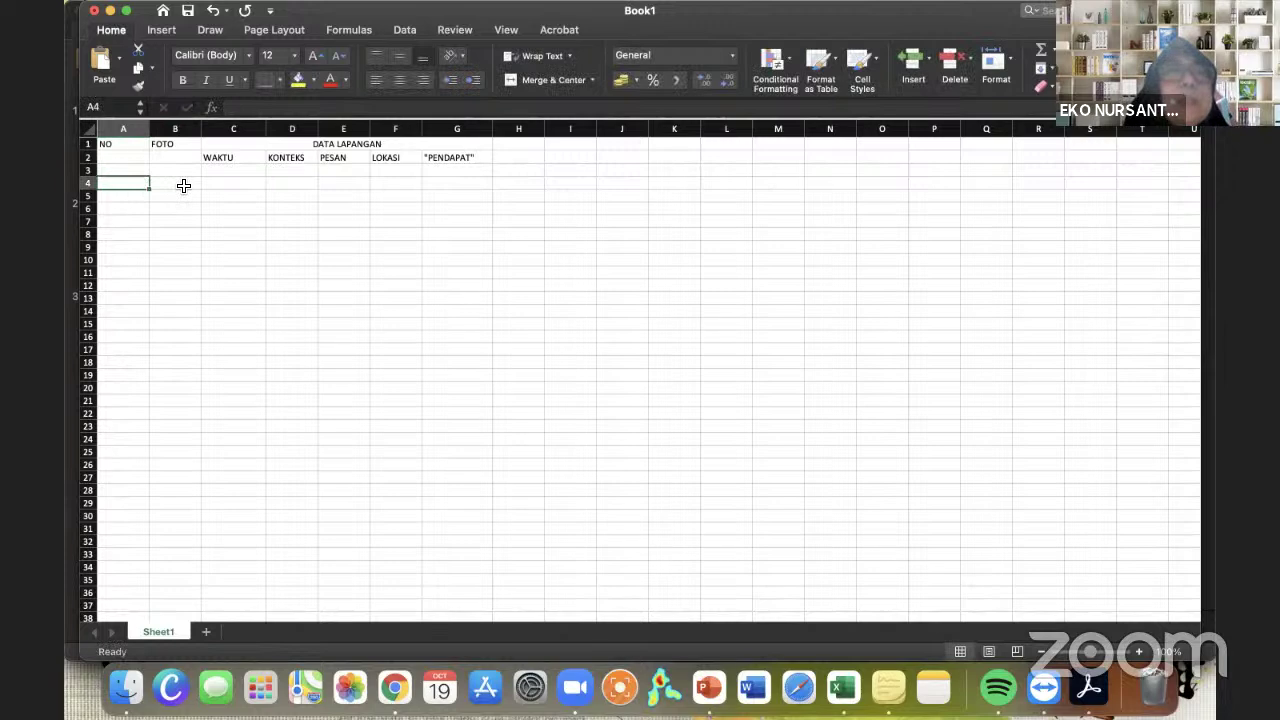
- Review the table's columns one by one, from FOTO and WAKTU through KONTEKS, PESAN and LOKASI to "PENDAPAT"
{"action": "left_click", "coordinate": [240, 186]}
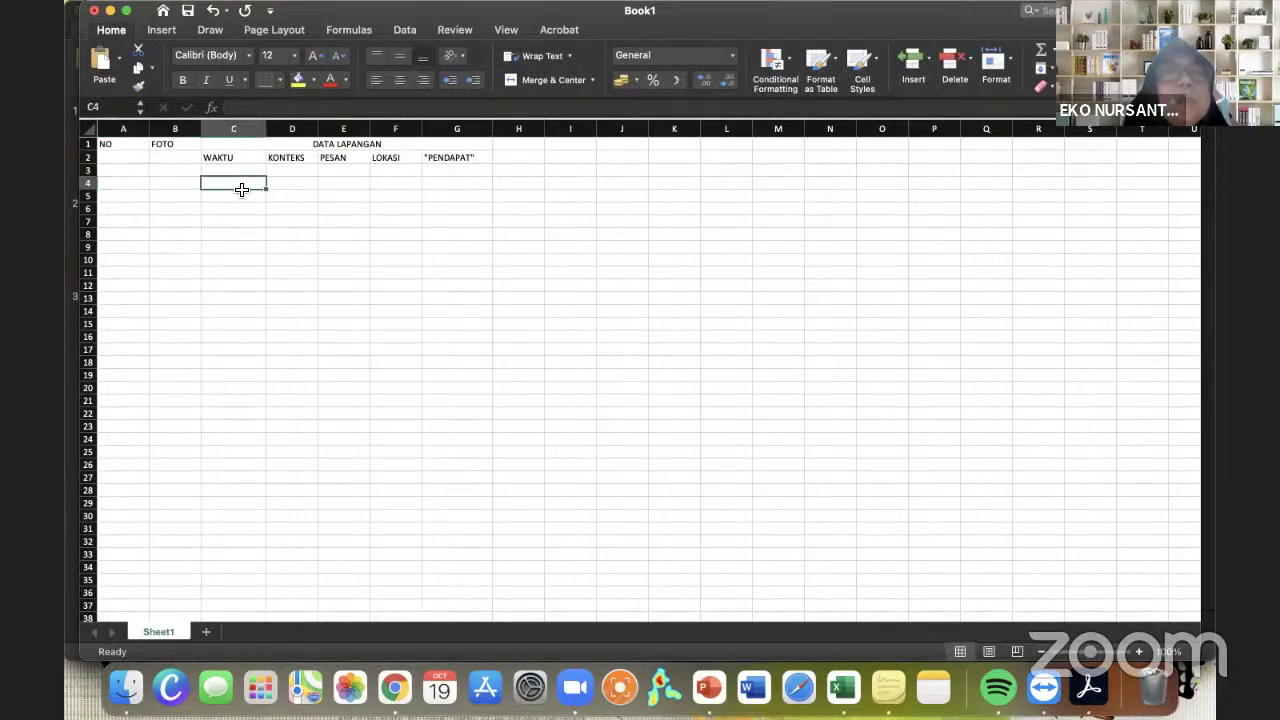
{"action": "left_click", "coordinate": [304, 188]}
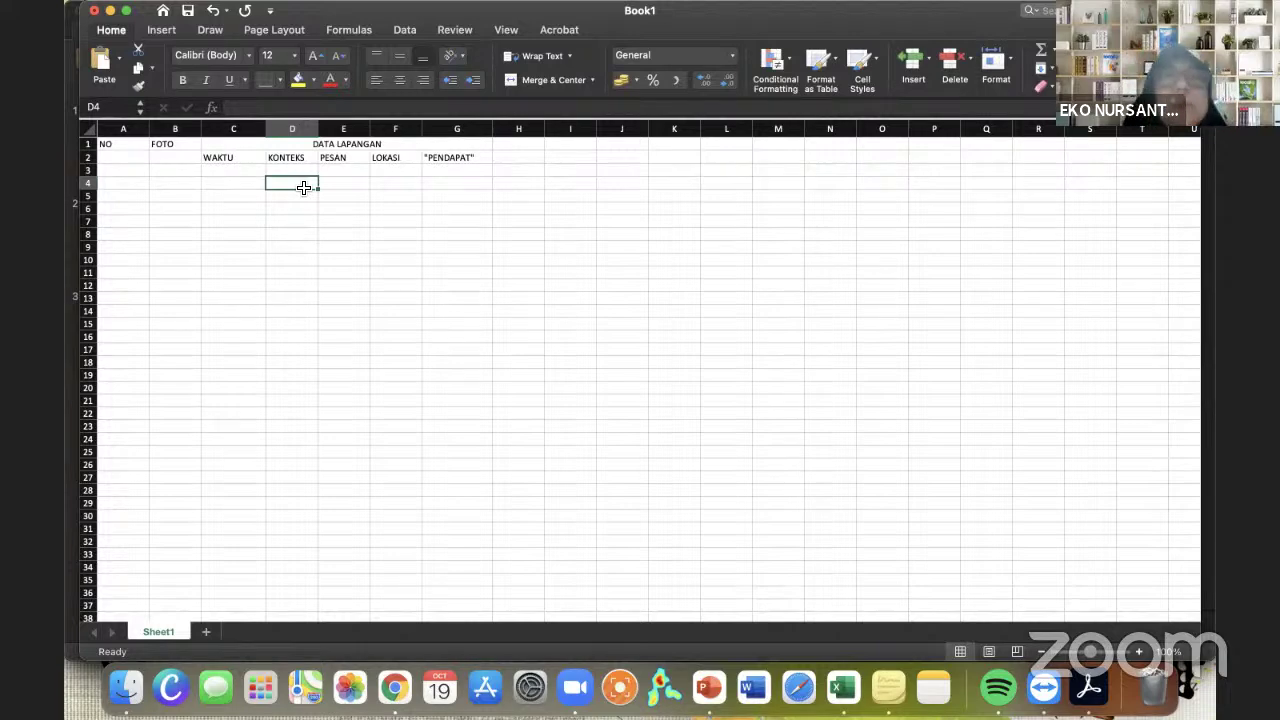
{"action": "left_click", "coordinate": [340, 193]}
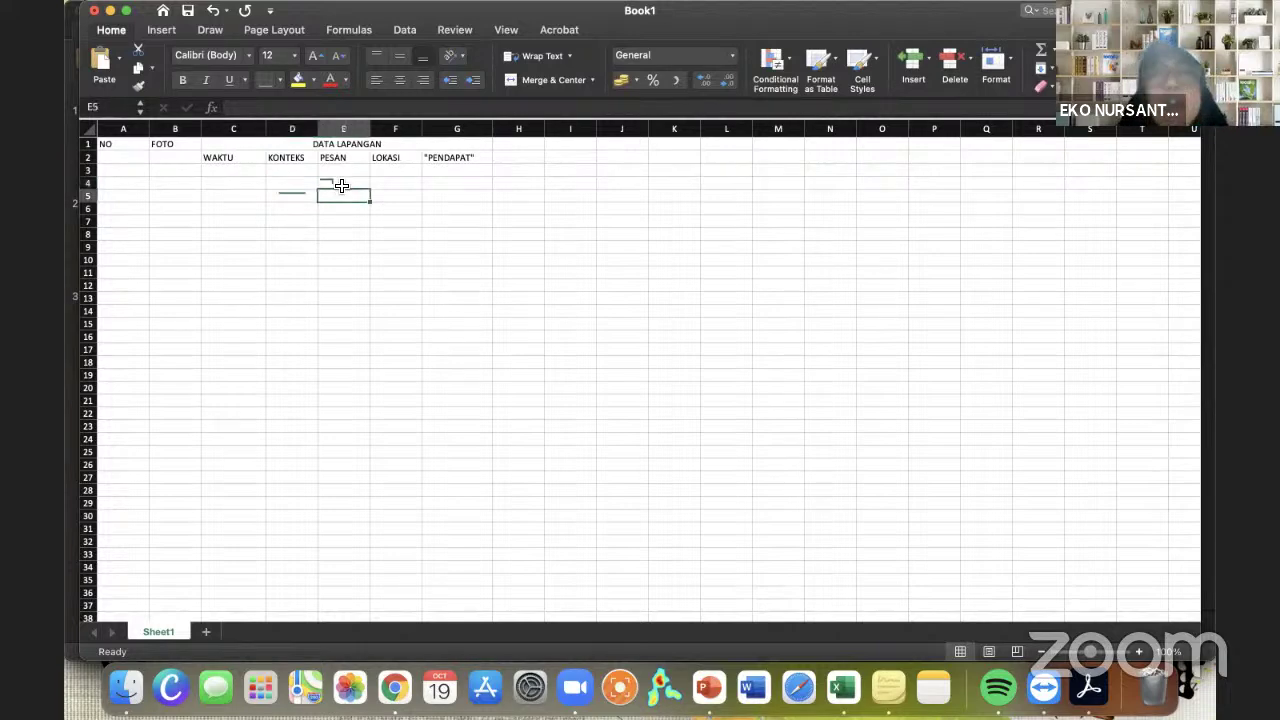
{"action": "left_click", "coordinate": [340, 183]}
{"action": "left_click", "coordinate": [405, 189]}
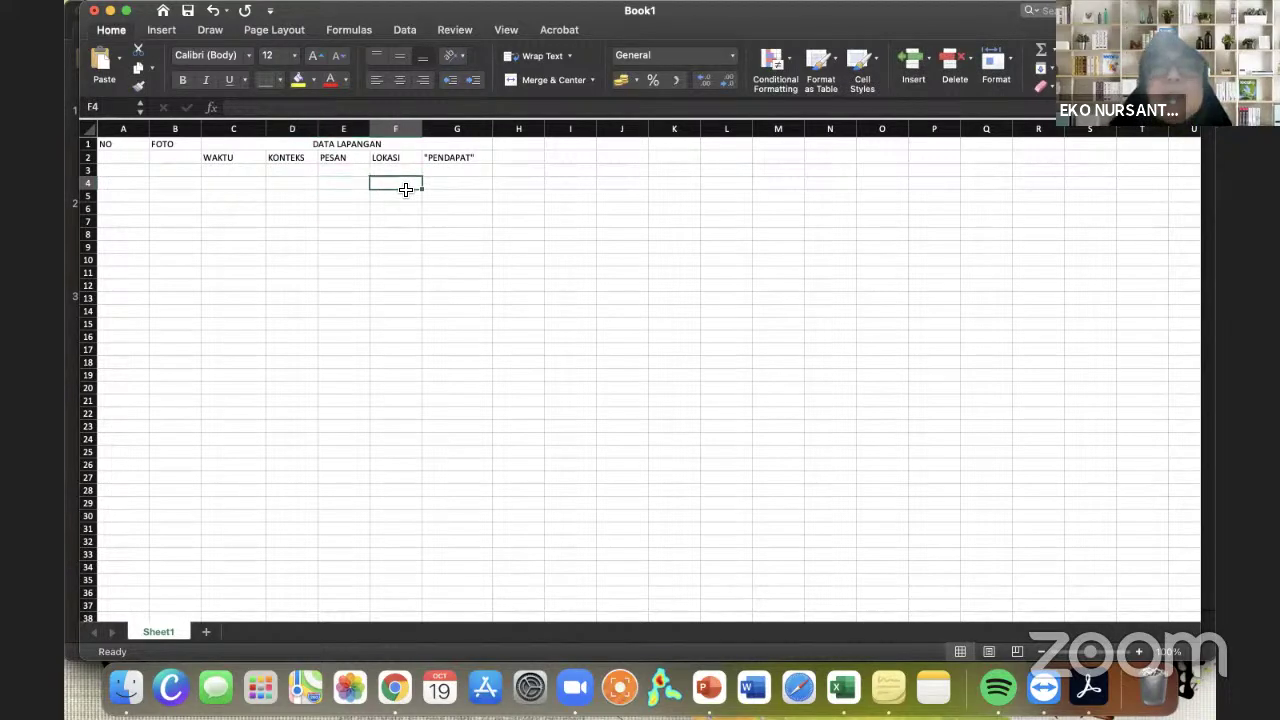
{"action": "left_click", "coordinate": [466, 189]}
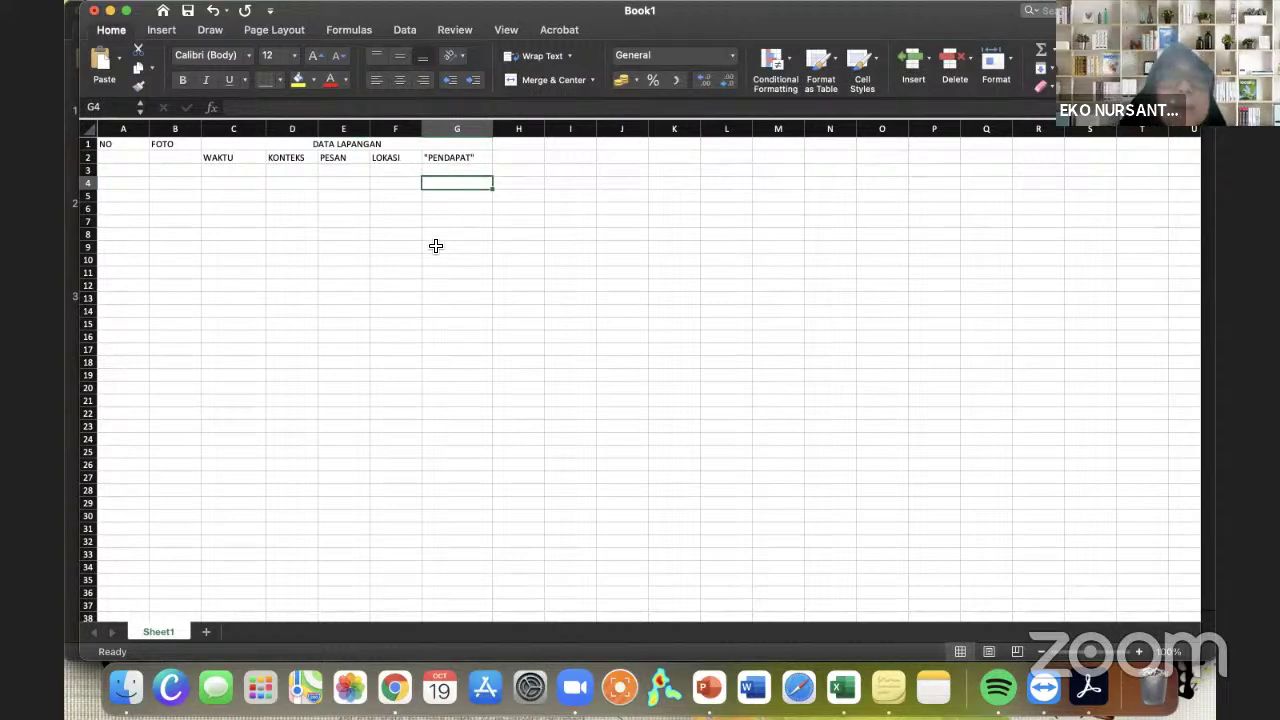
{"action": "left_click", "coordinate": [453, 198]}
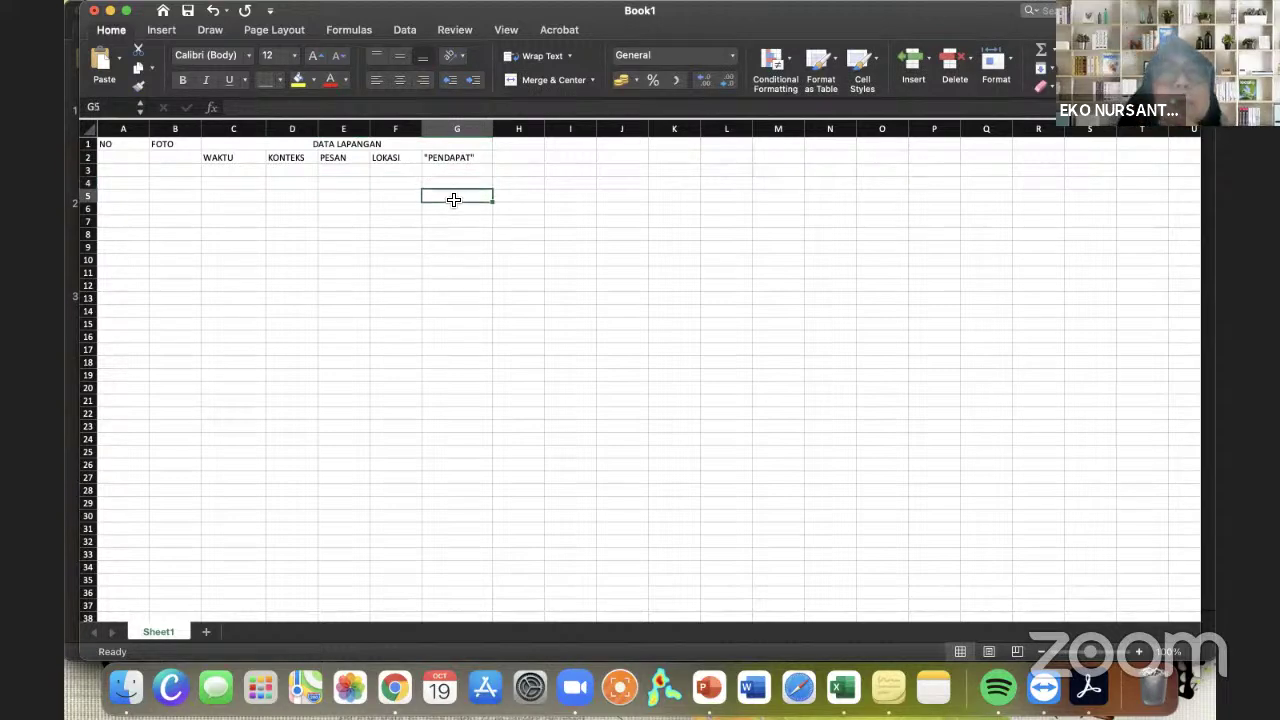
{"action": "left_click", "coordinate": [461, 186]}
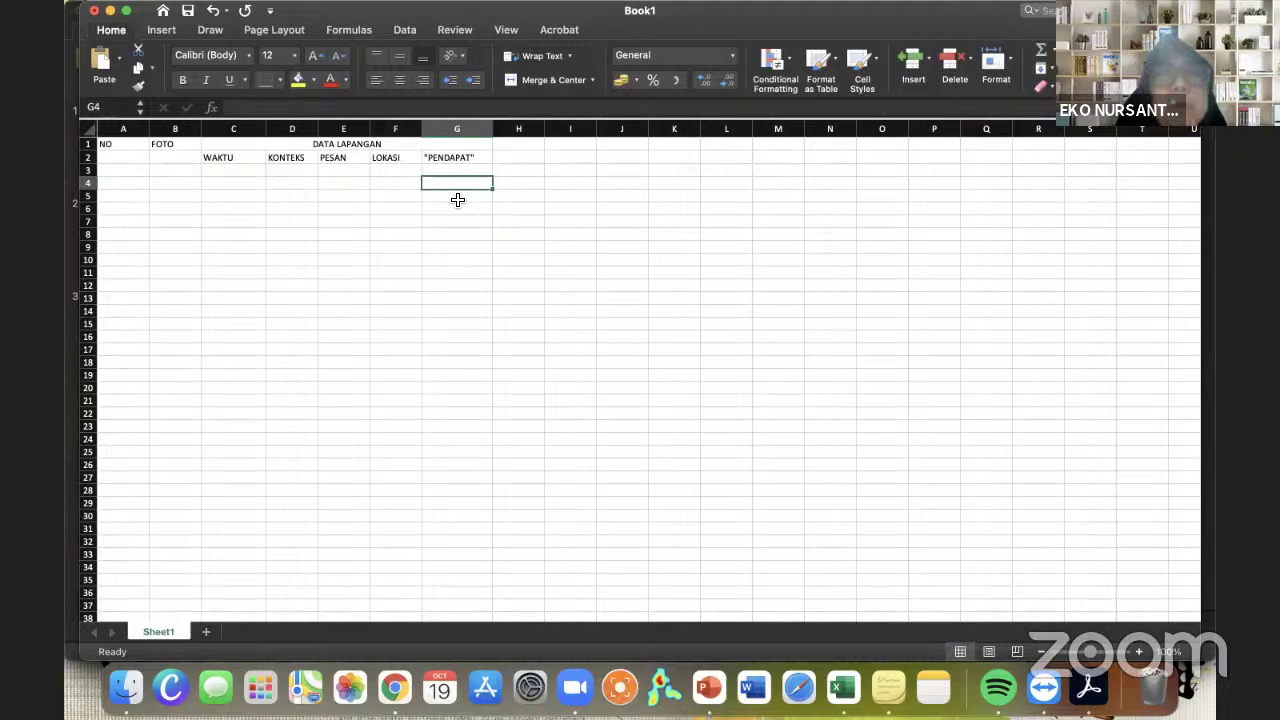
{"action": "left_click", "coordinate": [457, 200]}
{"action": "left_click", "coordinate": [467, 183]}
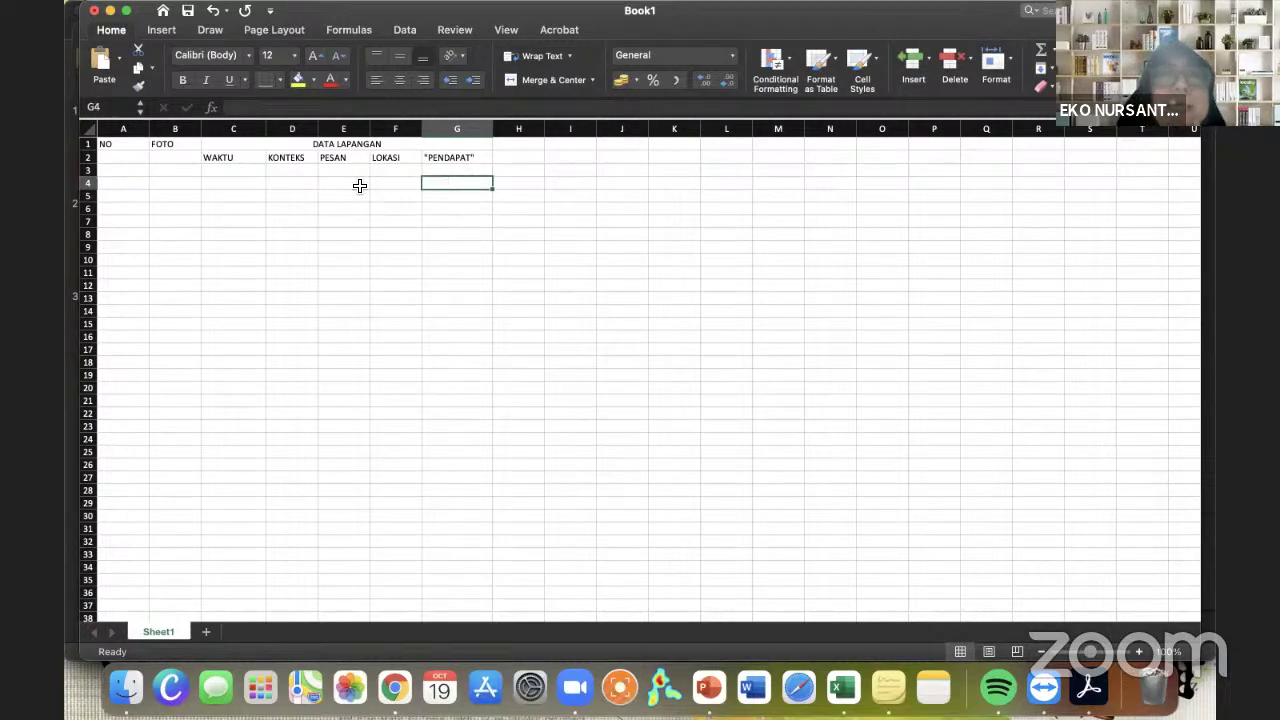
{"action": "left_click", "coordinate": [175, 170]}
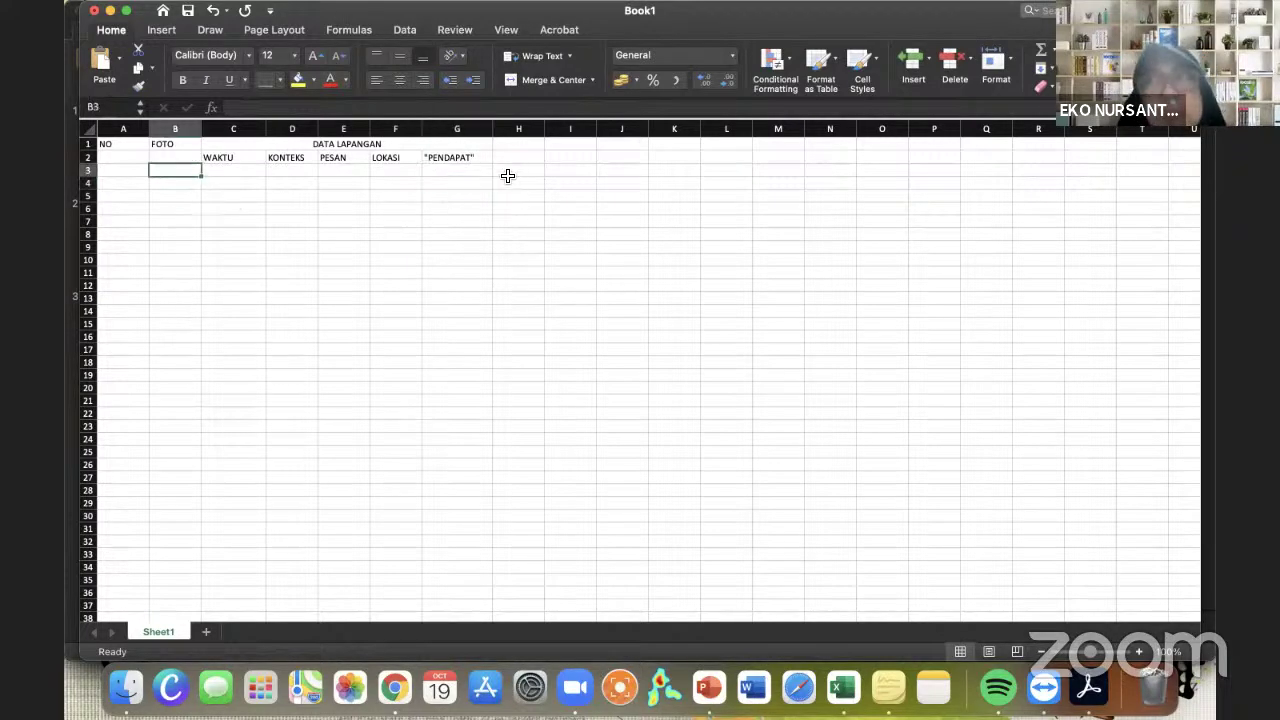
{"action": "left_click", "coordinate": [478, 184]}
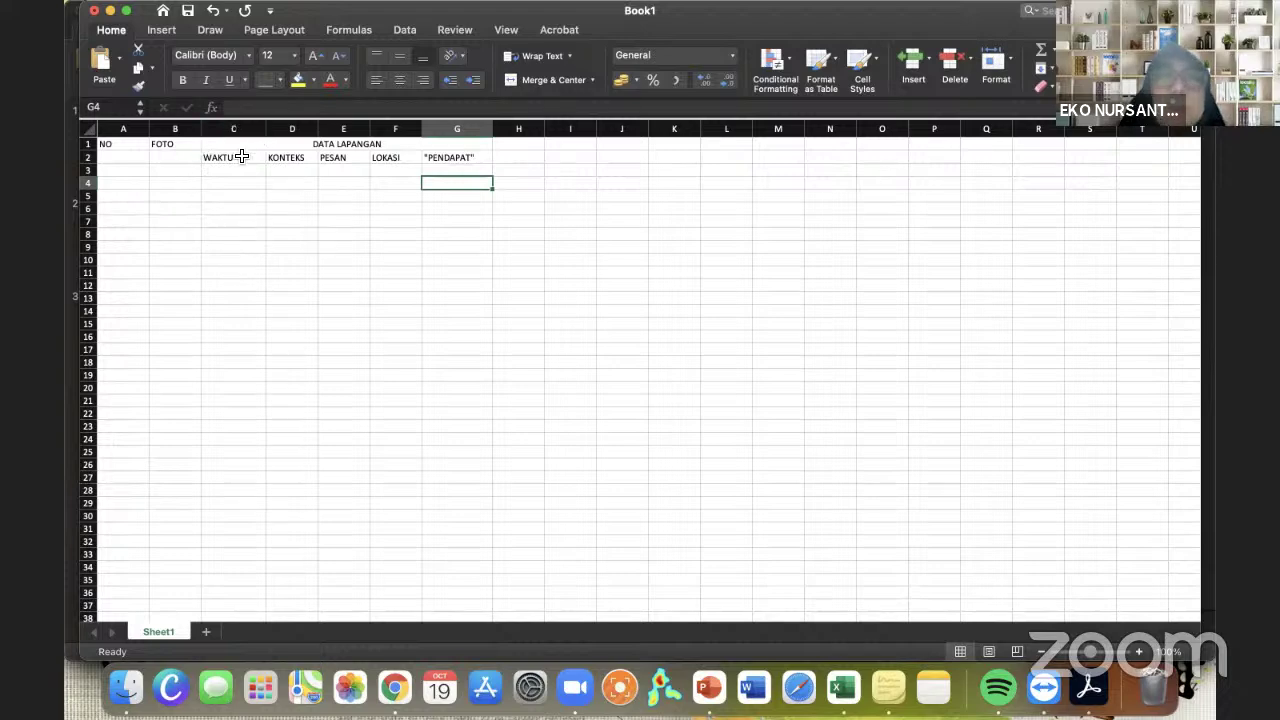
{"action": "left_click", "coordinate": [357, 172]}
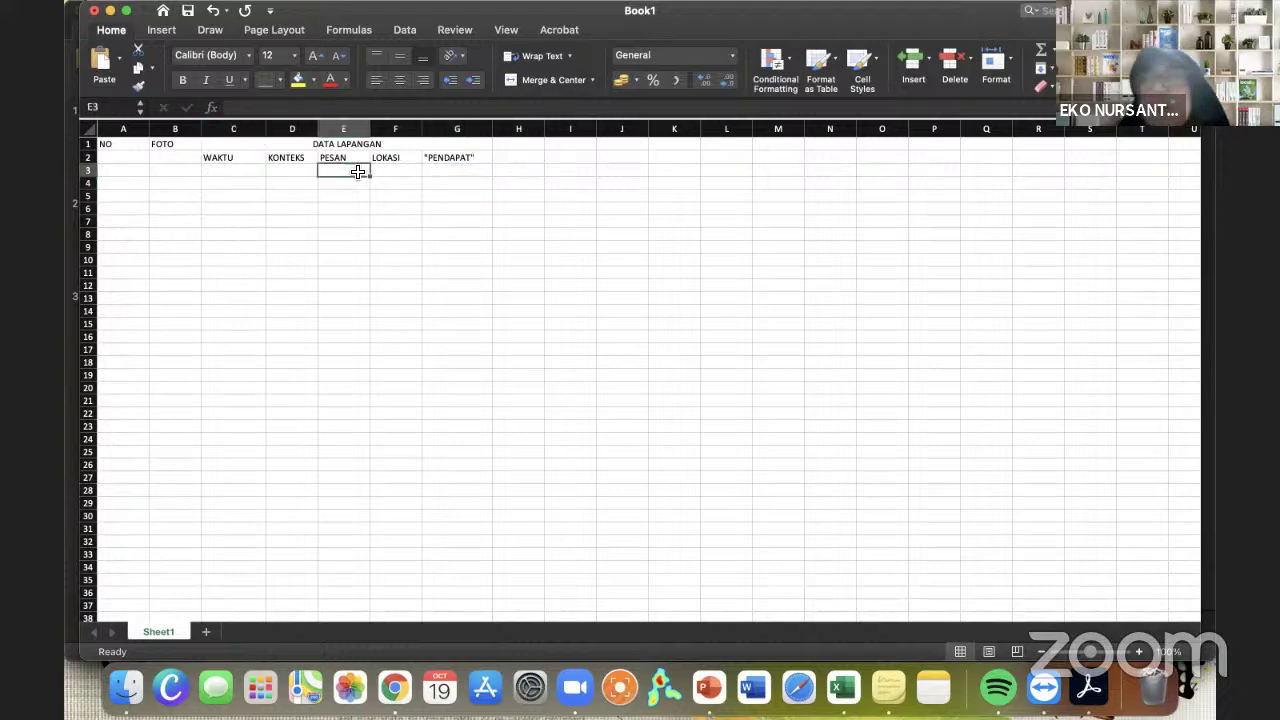